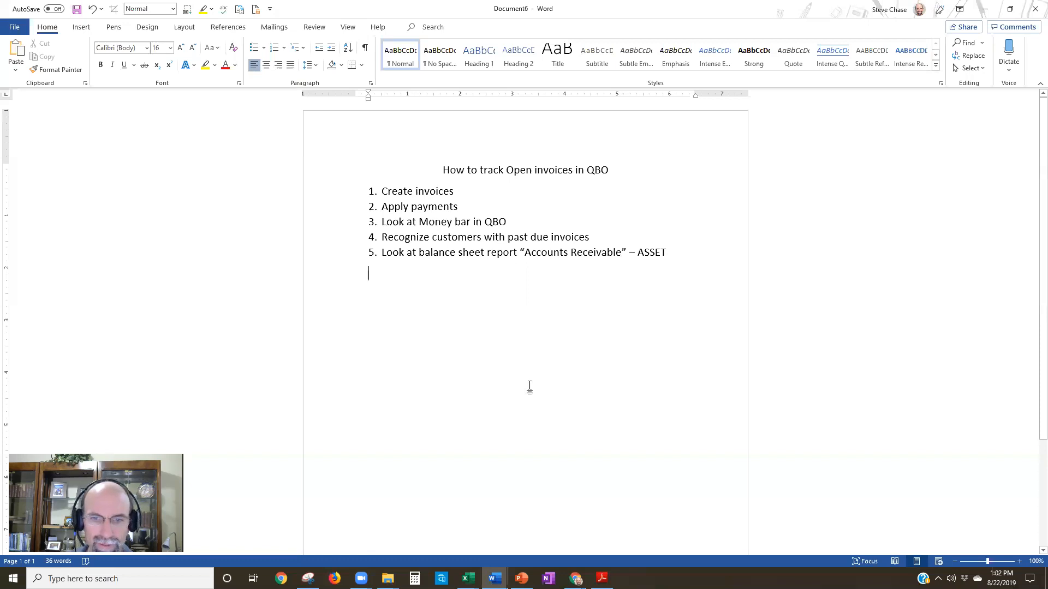
Switch to QuickBooks Online in Chrome and open the Customers list
mouse_move(575, 578)
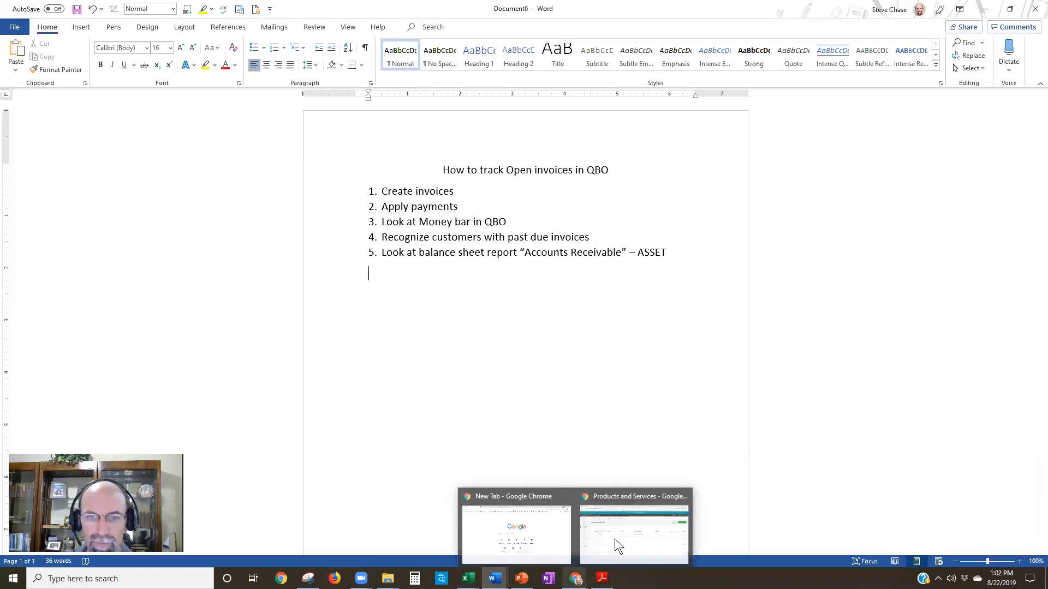
click(634, 535)
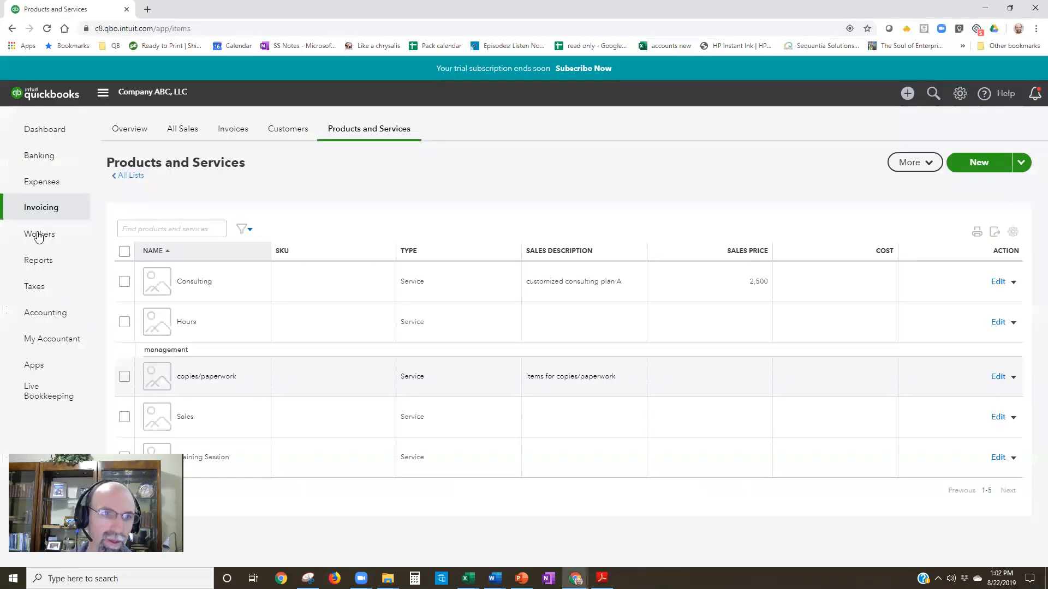
mouse_move(39, 236)
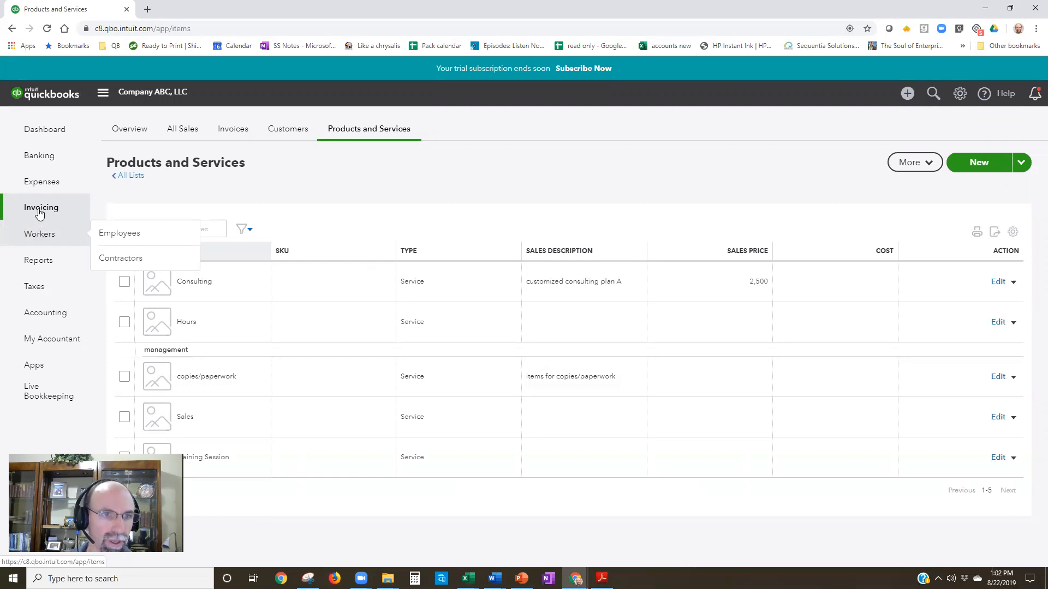
mouse_move(38, 213)
click(131, 284)
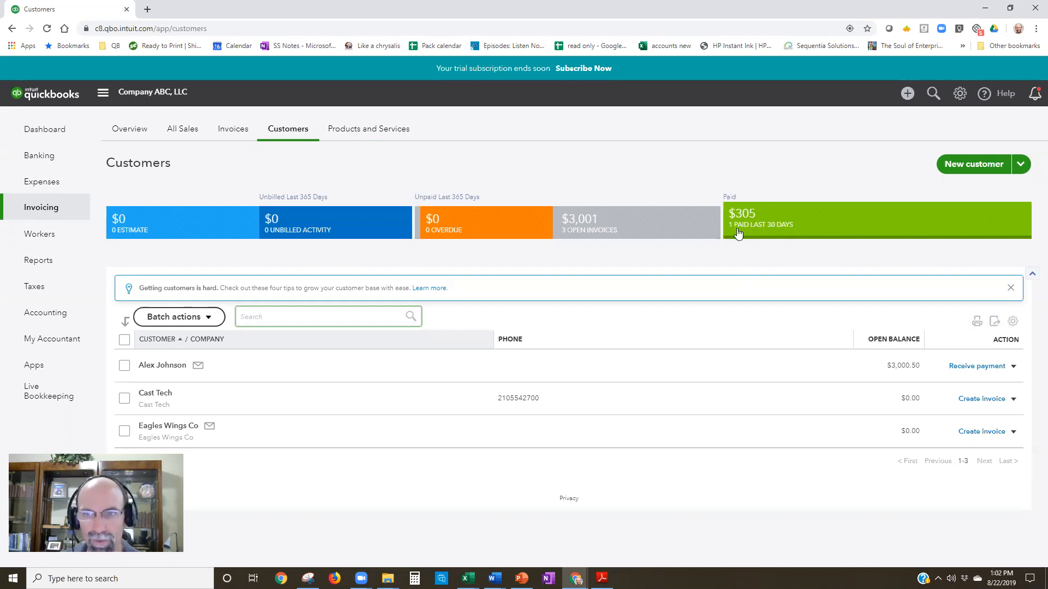
Filter the customer list to open invoices and open the listed customer's transactions
click(614, 231)
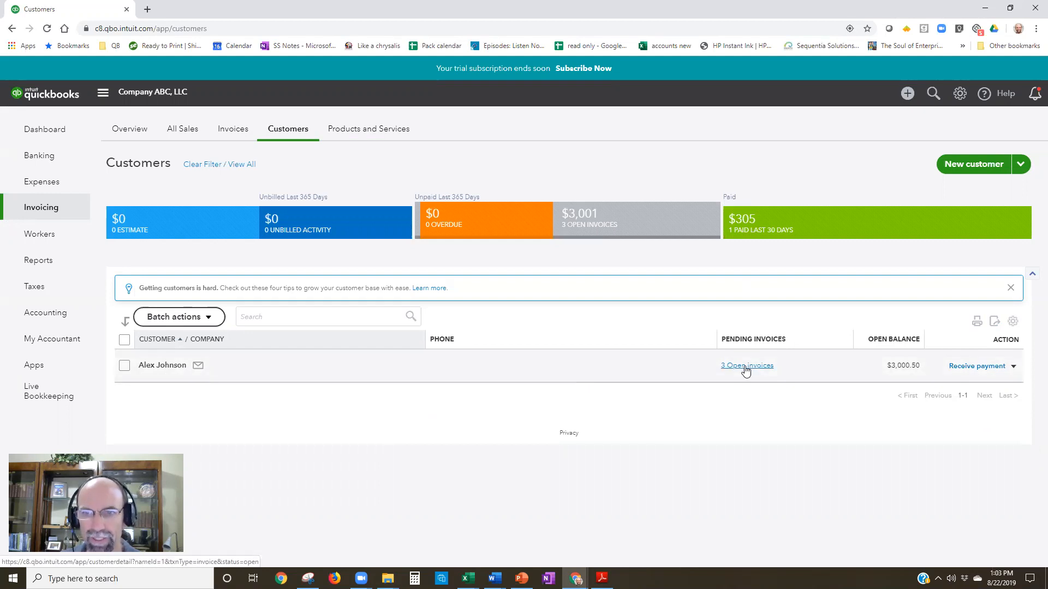
click(913, 365)
double_click(891, 365)
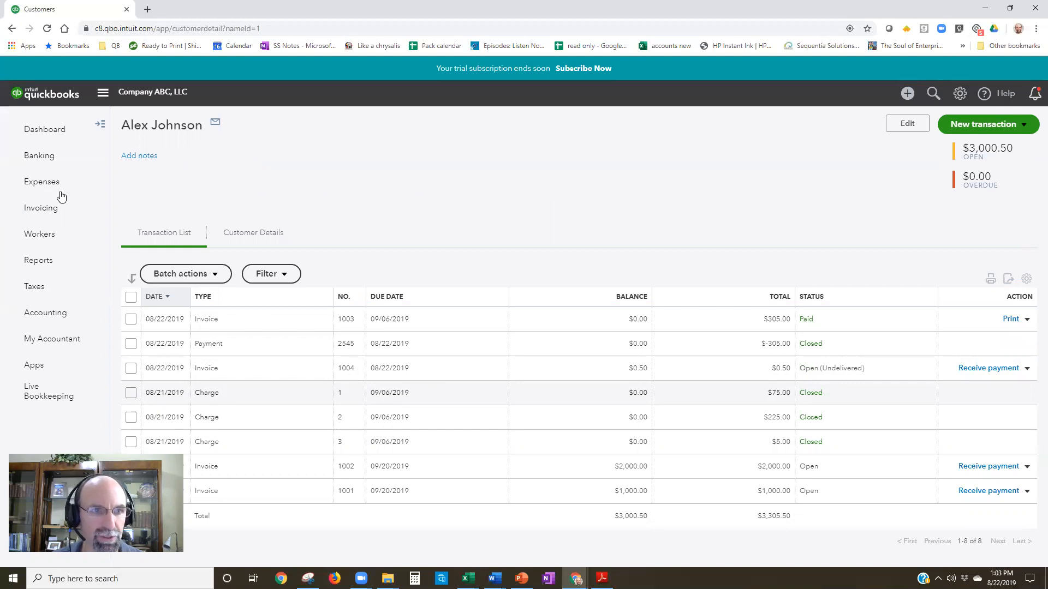
Return to the Customers list, open the Cast Tech record and start a new invoice for it
click(144, 284)
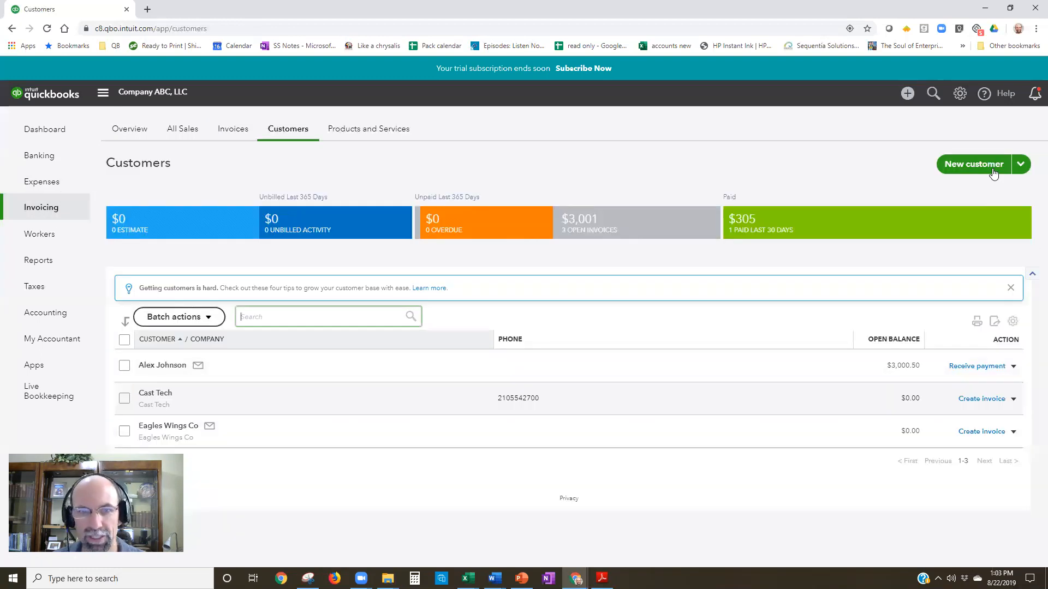
click(993, 172)
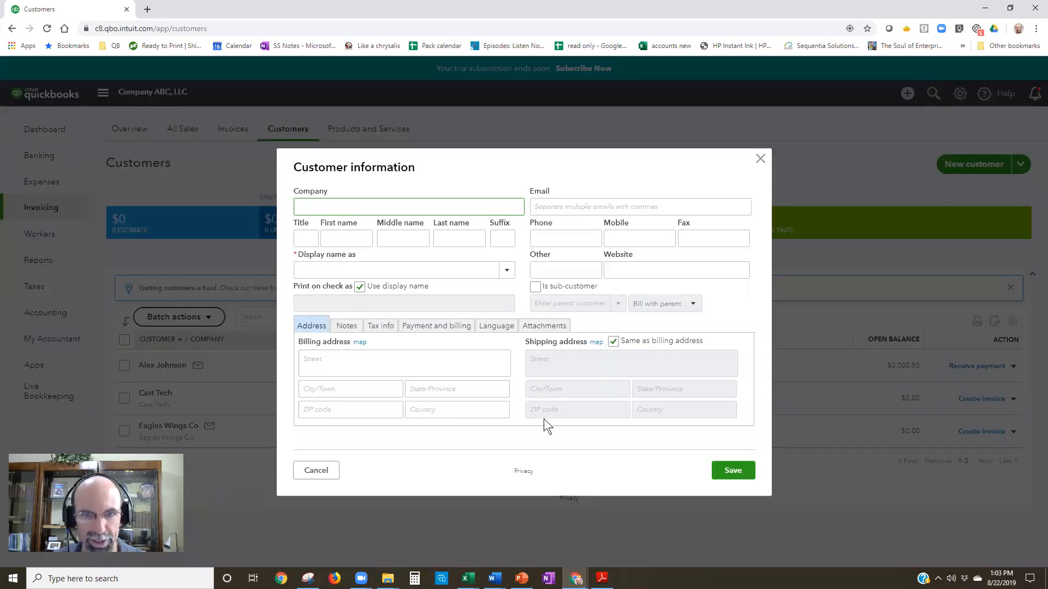
click(760, 159)
click(164, 394)
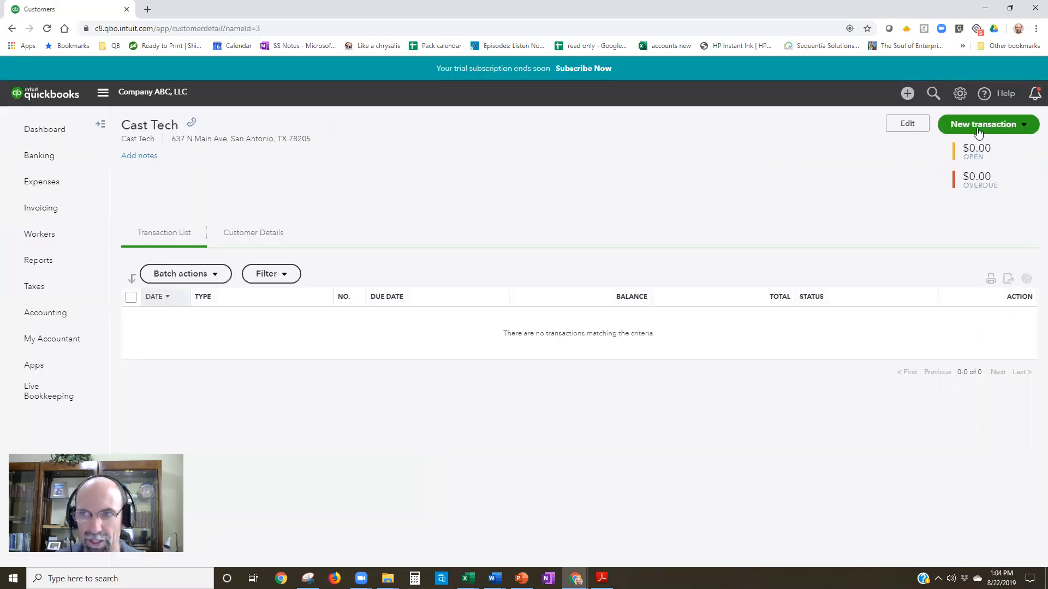
click(979, 127)
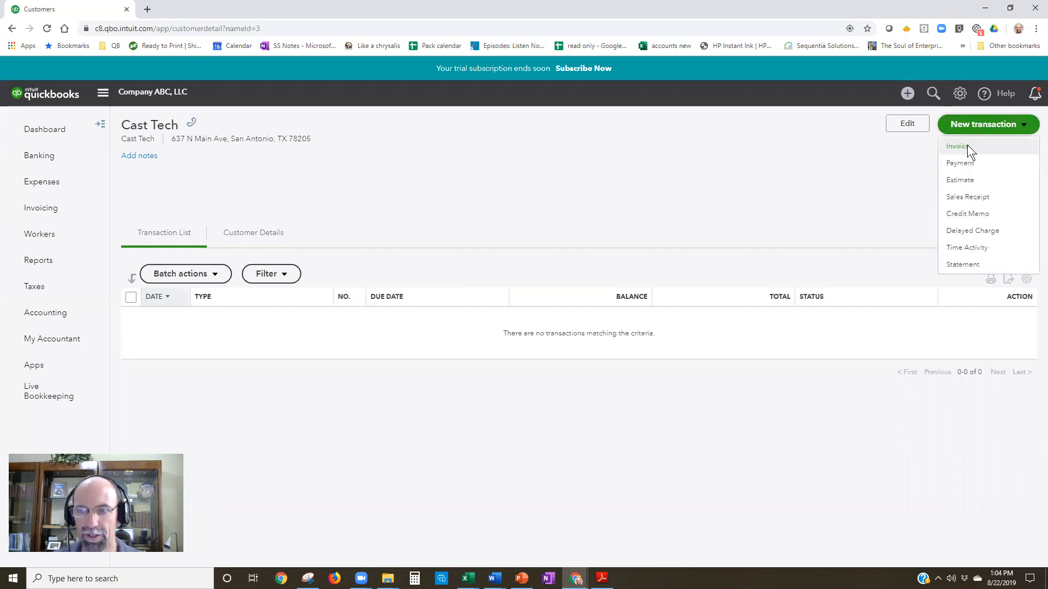
click(967, 145)
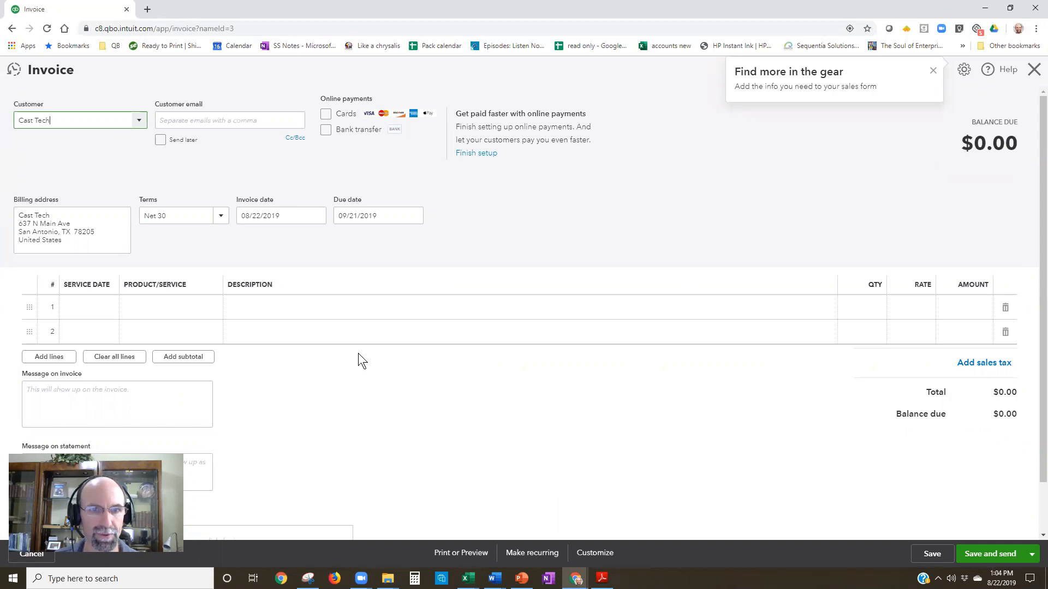
Bill the Consulting service with card and bank transfer payments allowed, and save and close the Cast Tech invoice
click(201, 307)
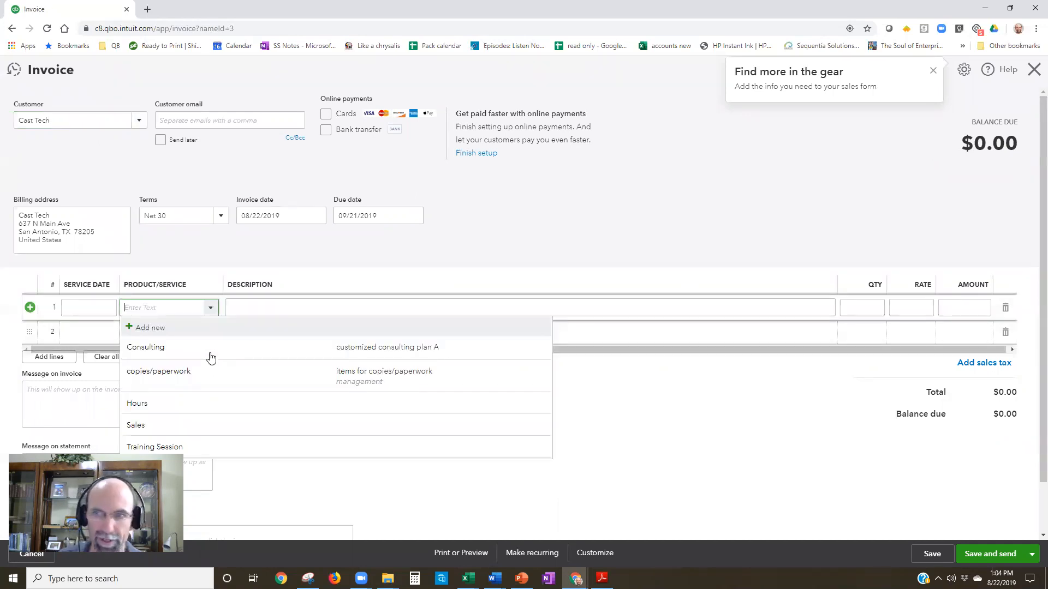
click(210, 352)
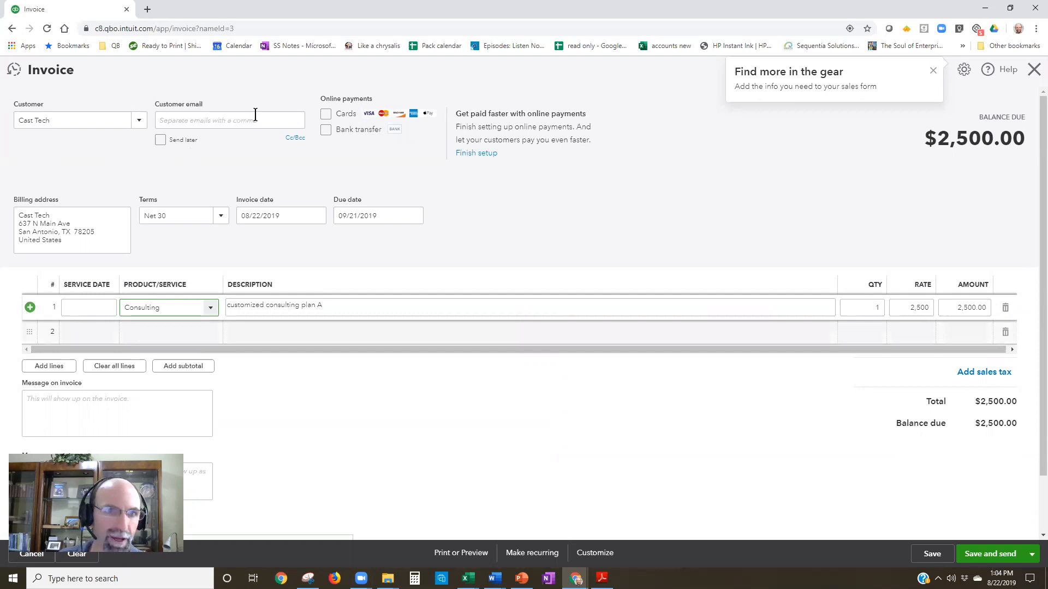
click(326, 117)
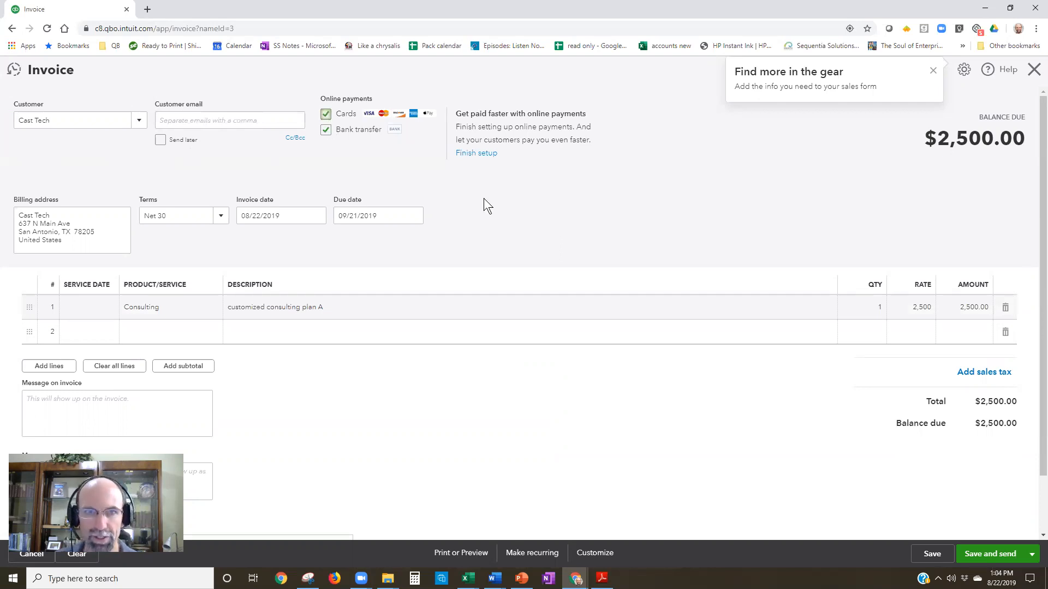
click(933, 555)
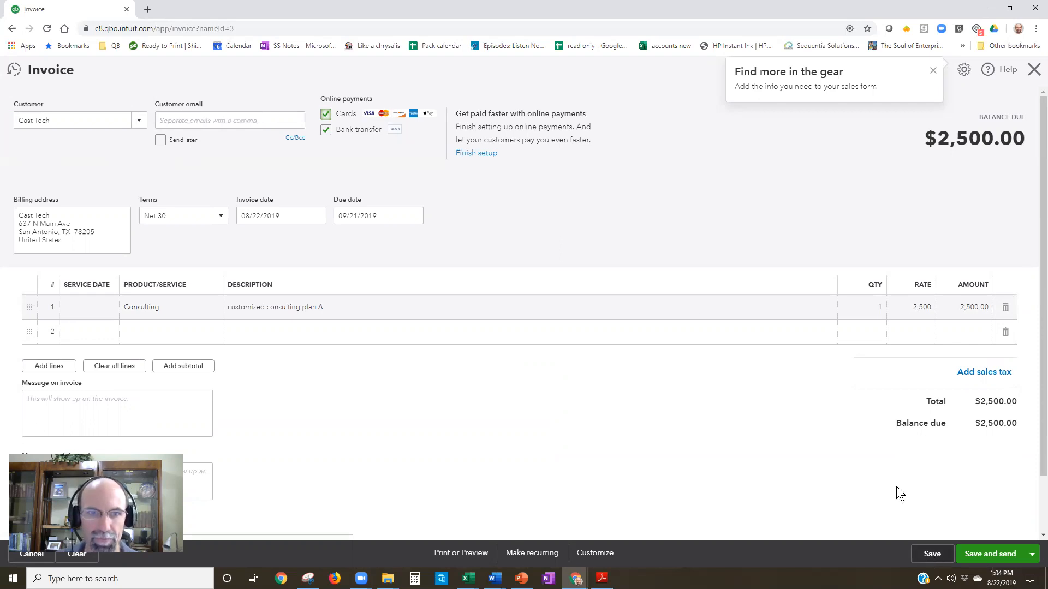
click(1032, 73)
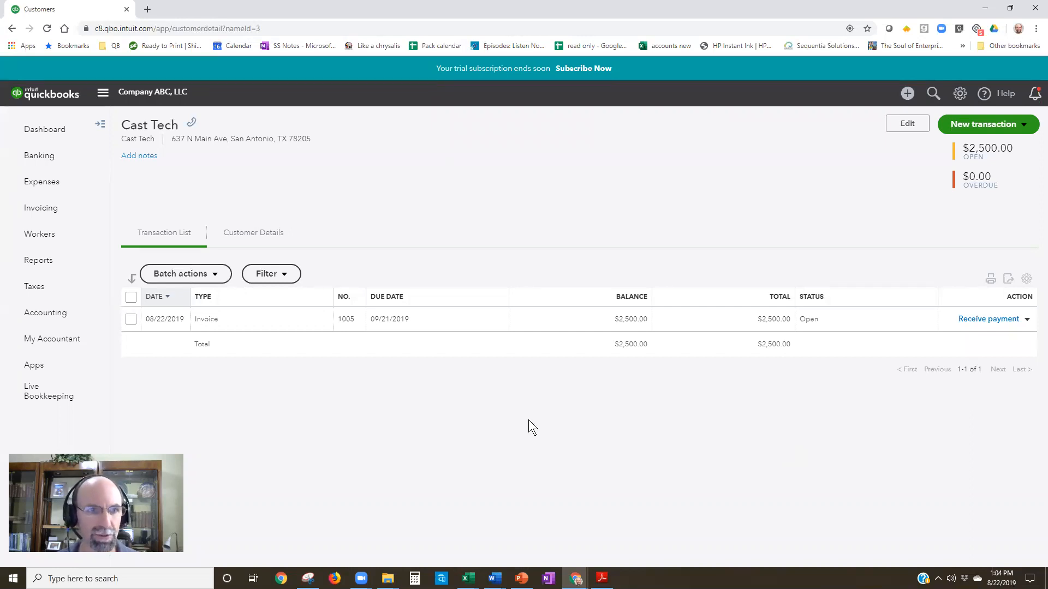
Open the Balance Sheet report and examine its Accounts Receivable (A/R) line
click(30, 266)
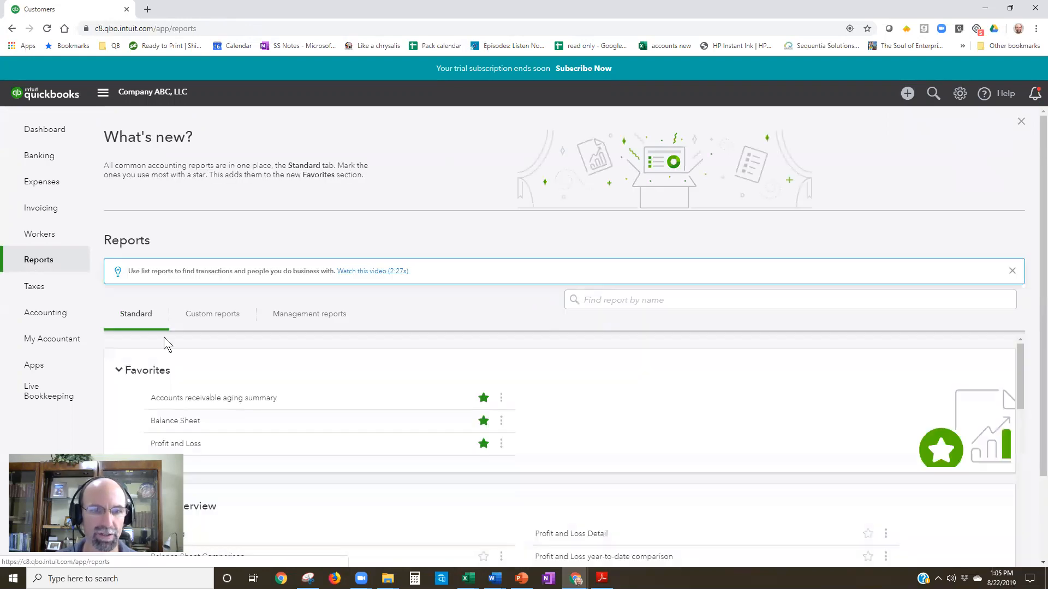
click(189, 426)
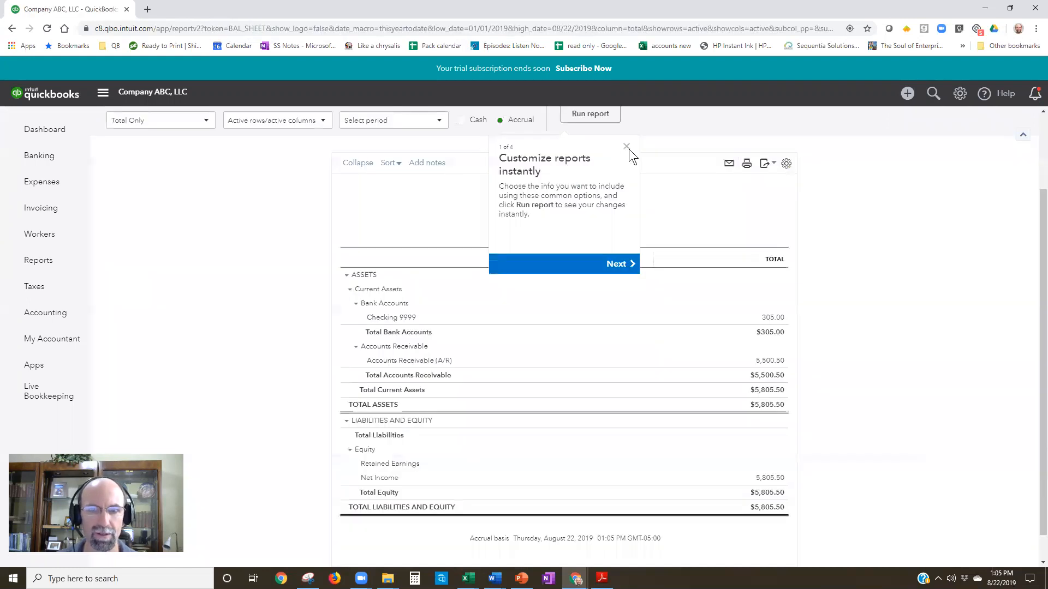
click(627, 148)
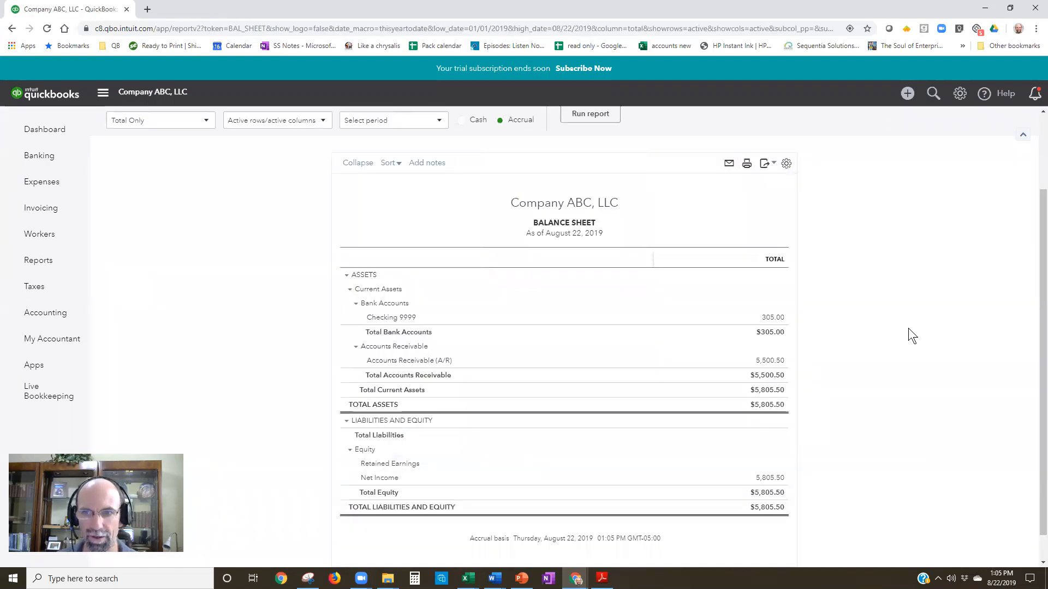
scroll(836, 346, down, 1)
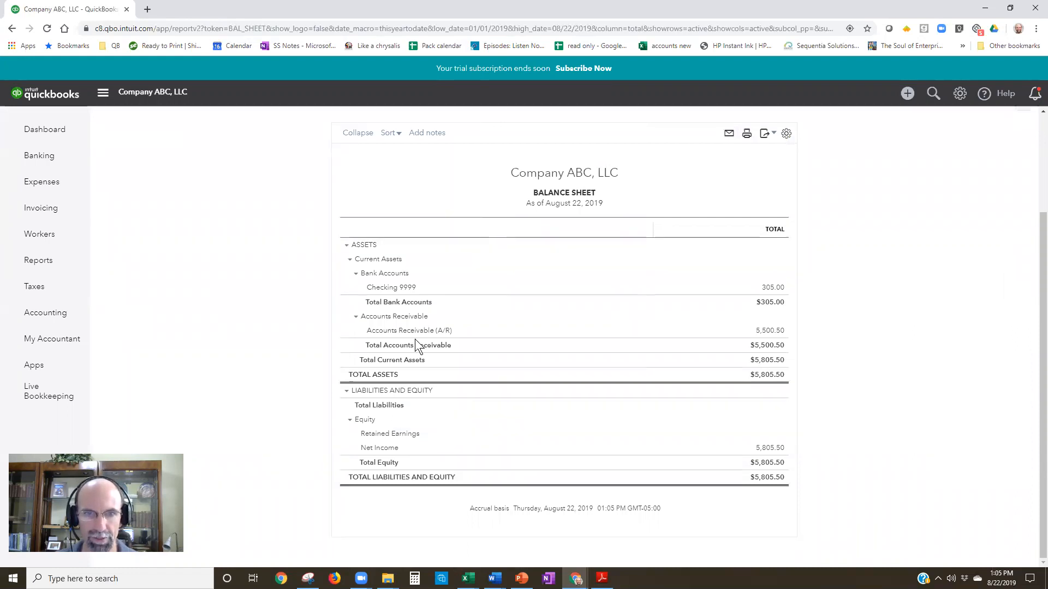
drag(371, 331, 443, 330)
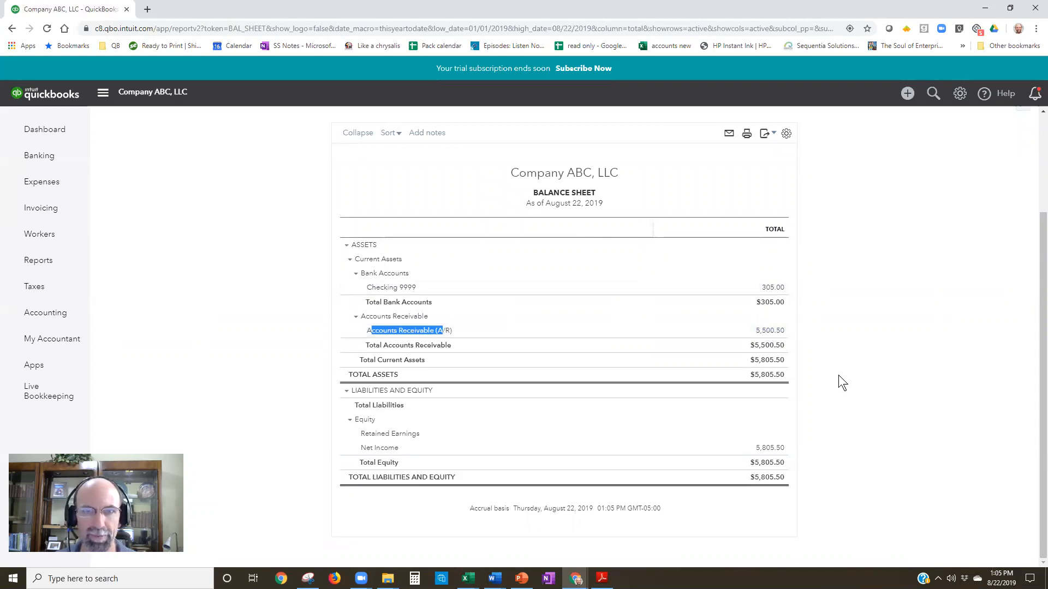
Run the balance sheet with the report period's end date set to 07/01/2019
scroll(838, 375, up, 2)
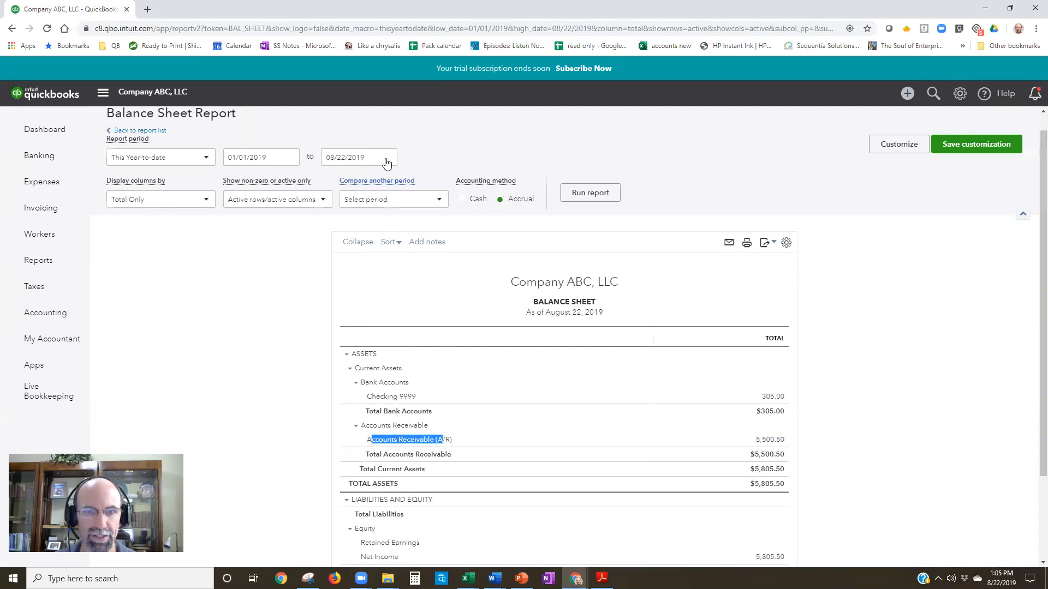
click(386, 161)
click(332, 185)
click(346, 218)
click(590, 192)
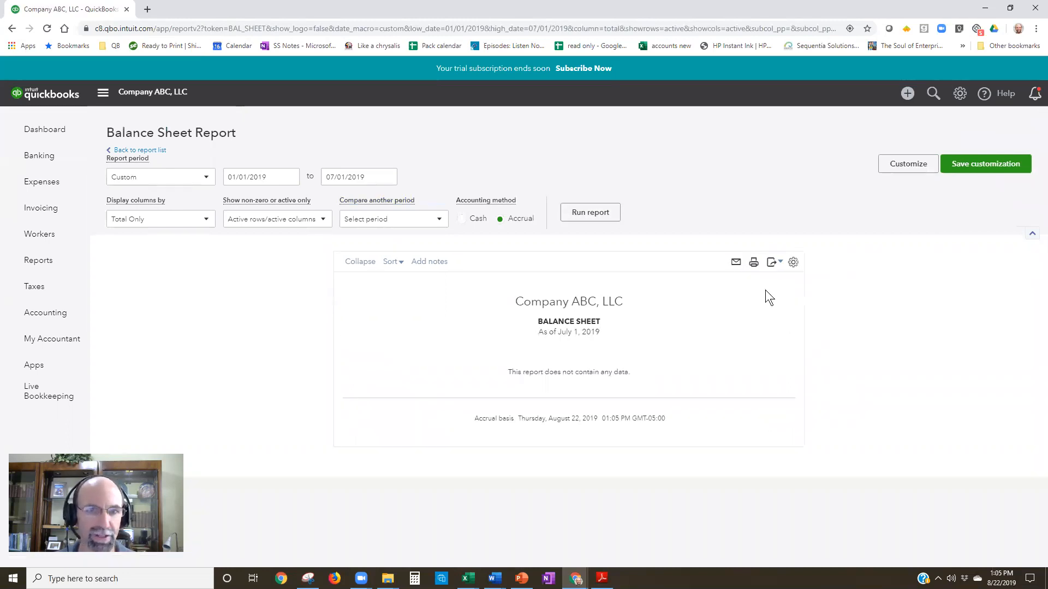
Rerun the balance sheet with the period's end date set to today's date, 08/22/2019
click(357, 182)
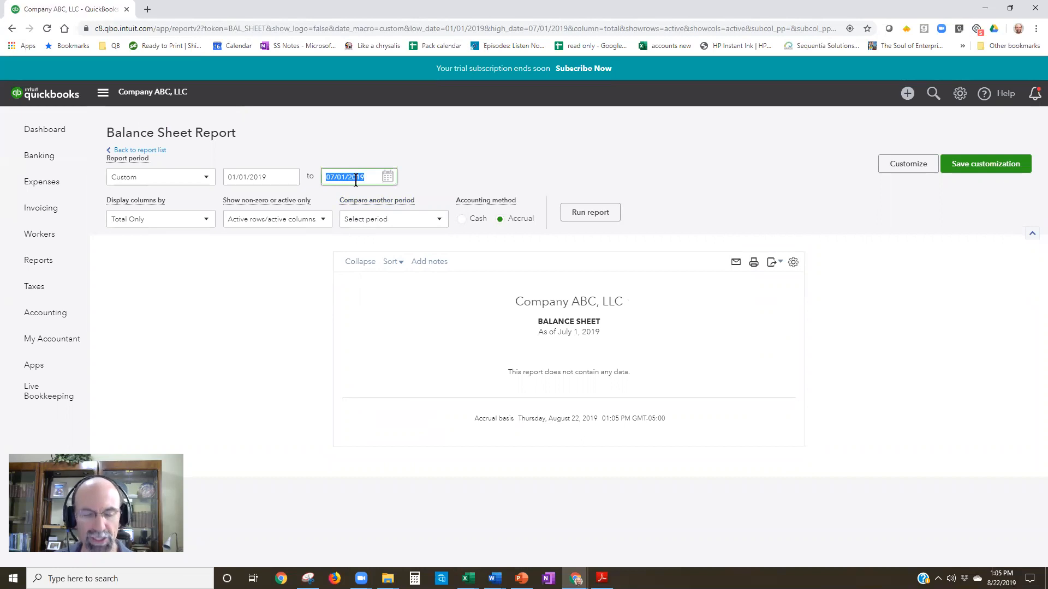
key(t)
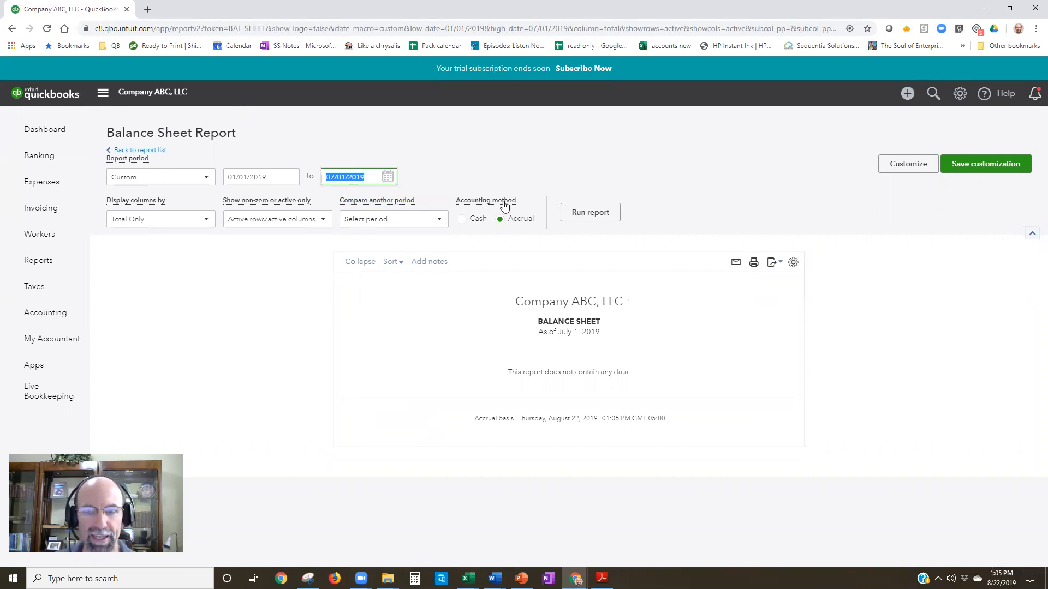
click(588, 214)
scroll(609, 247, down, 2)
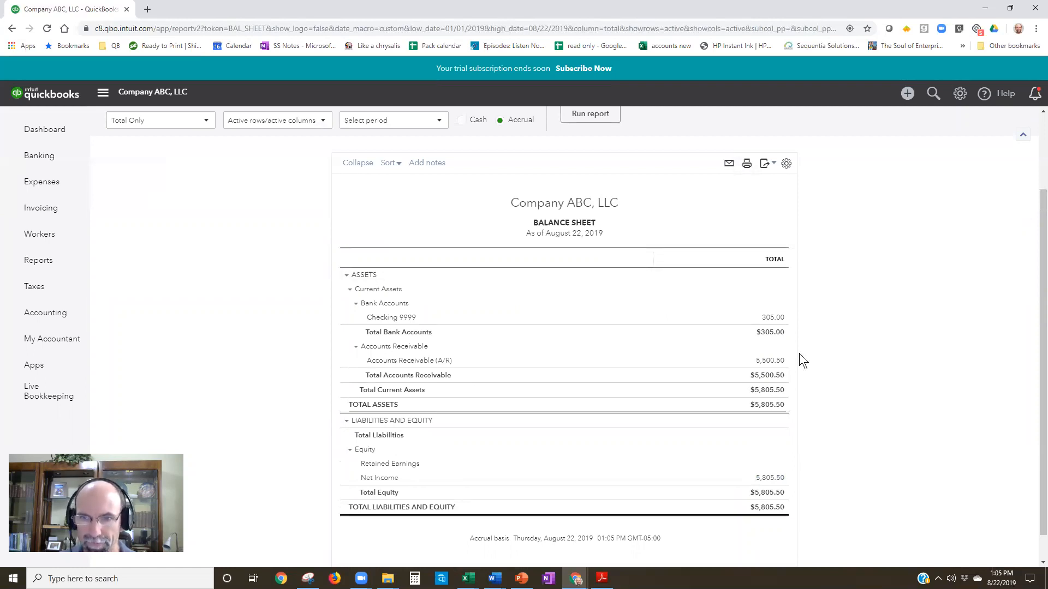
Open the transaction report behind the Accounts Receivable (A/R) amount and review the listed invoices and payment
click(771, 361)
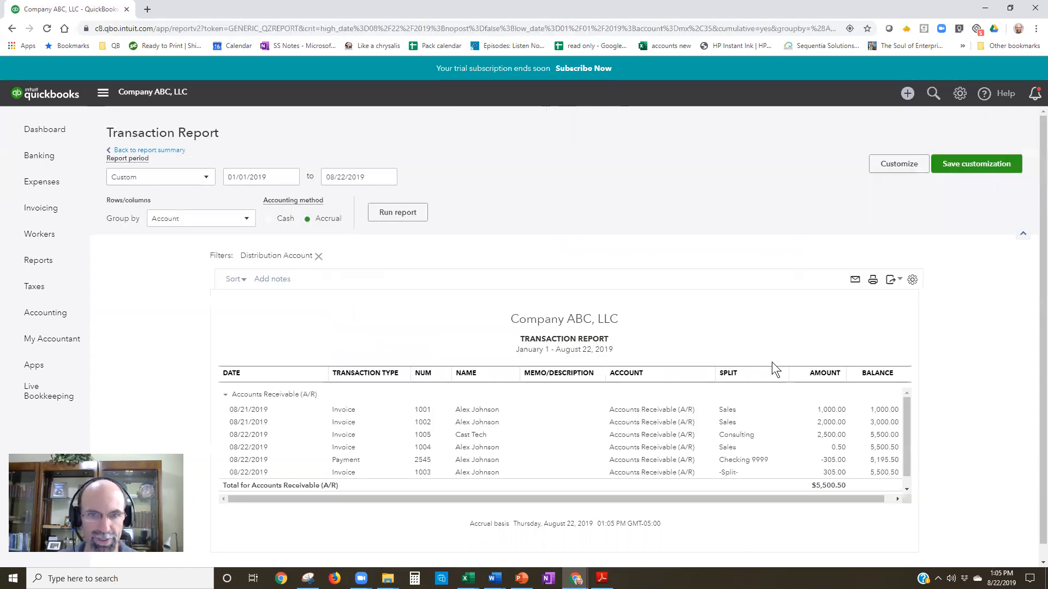
scroll(910, 459, down, 1)
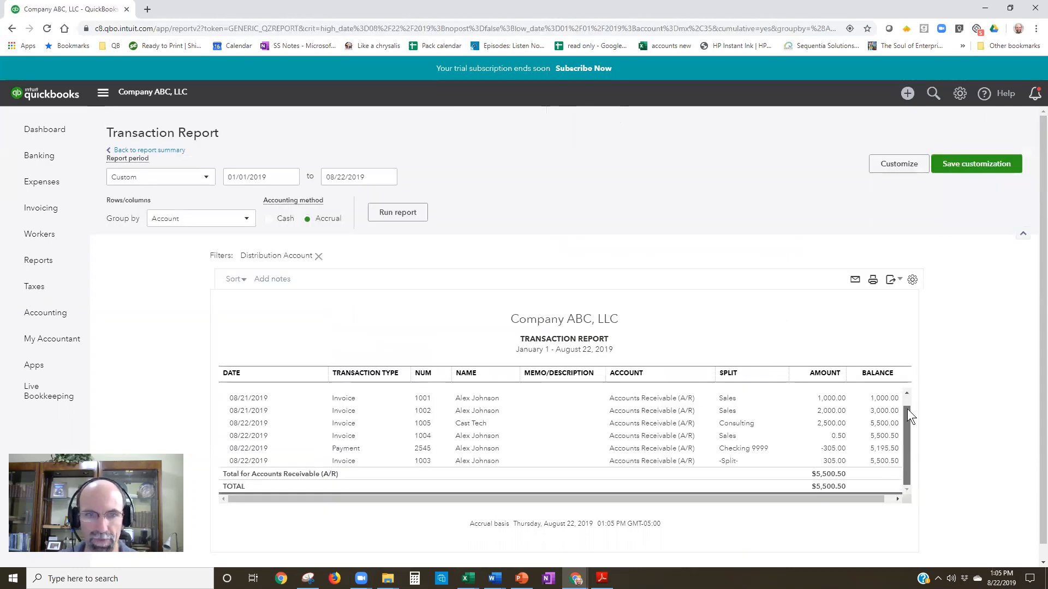
scroll(907, 416, up, 1)
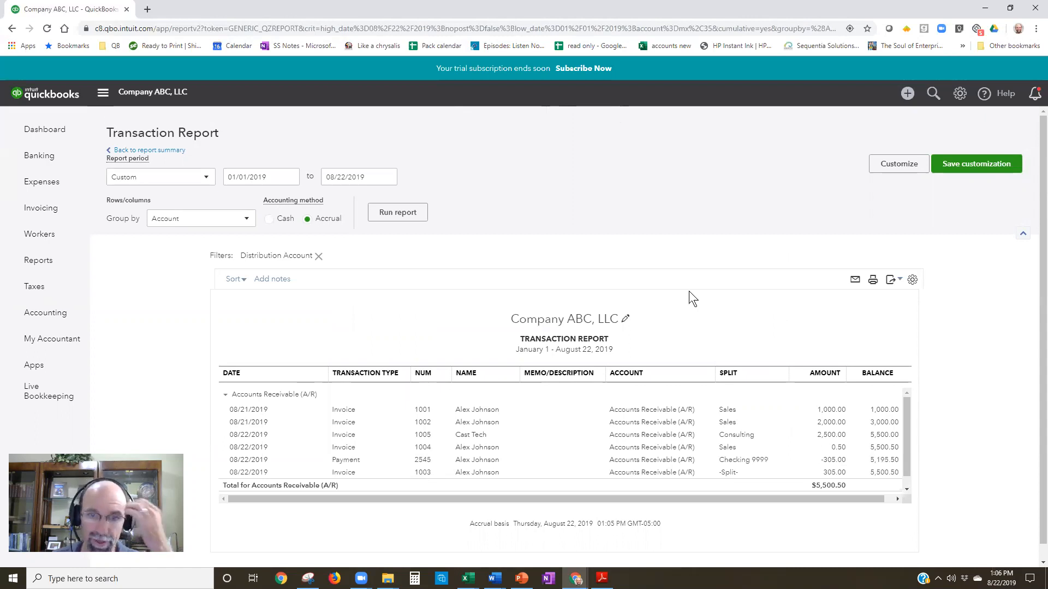
Open the Cast Tech invoice from the transaction report and set its invoice date to 12/31/2018
click(476, 437)
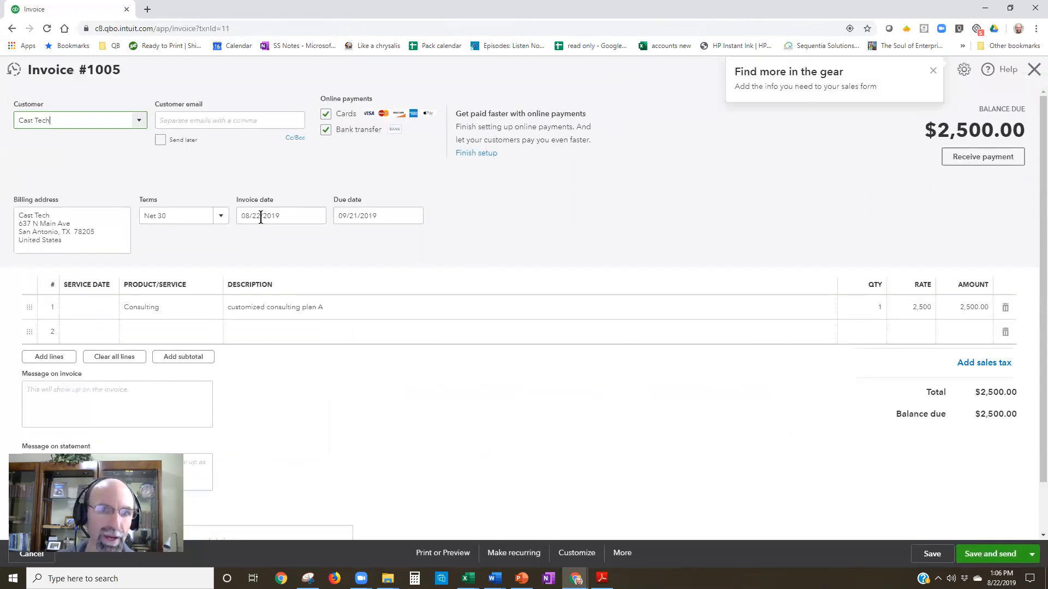
click(316, 218)
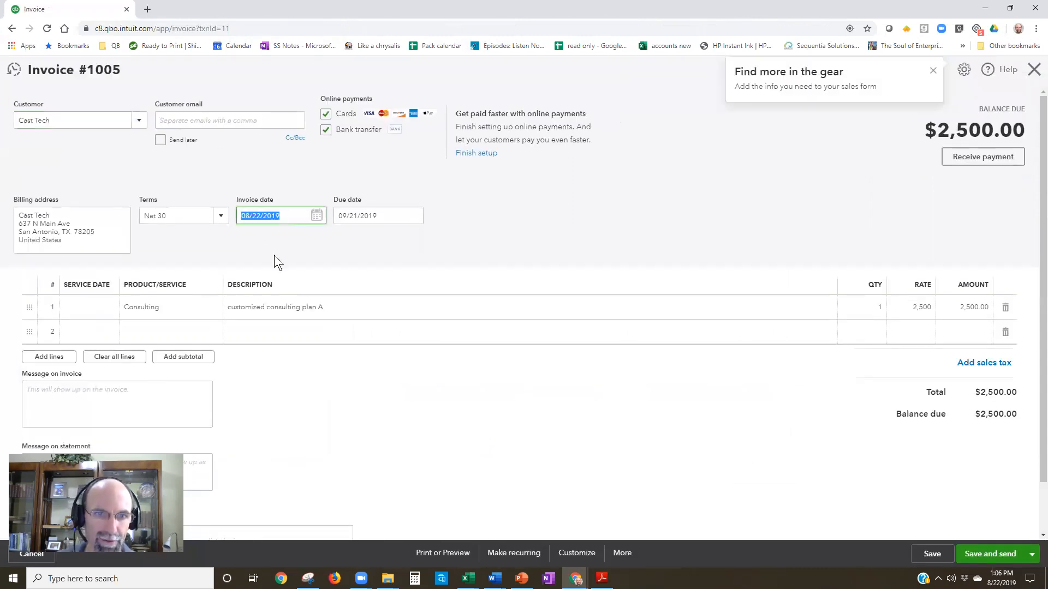
click(248, 244)
click(248, 244)
click(248, 244)
click(248, 244)
click(248, 244)
click(248, 244)
click(247, 244)
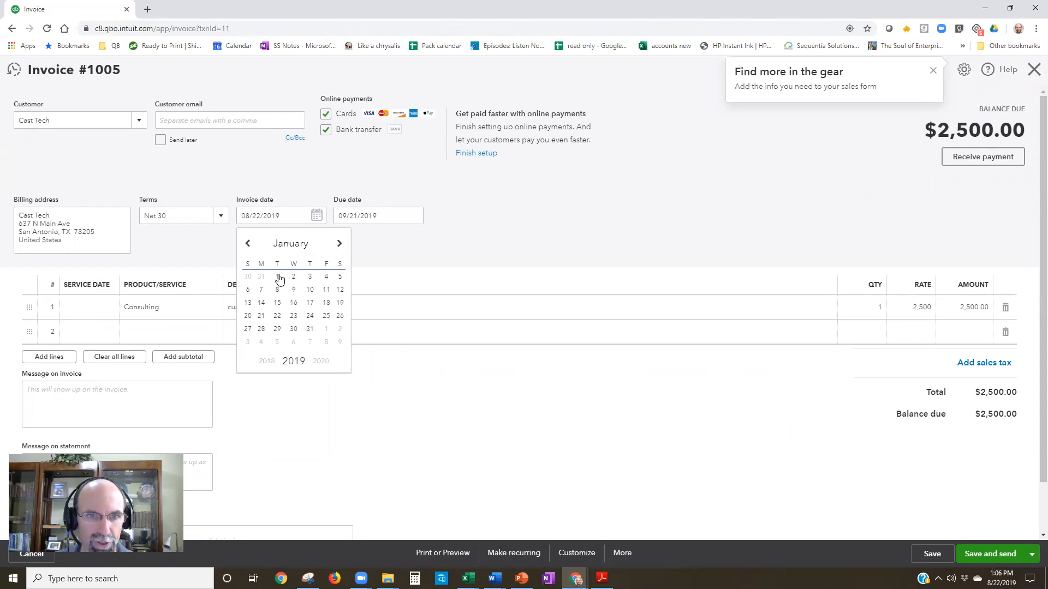
click(278, 277)
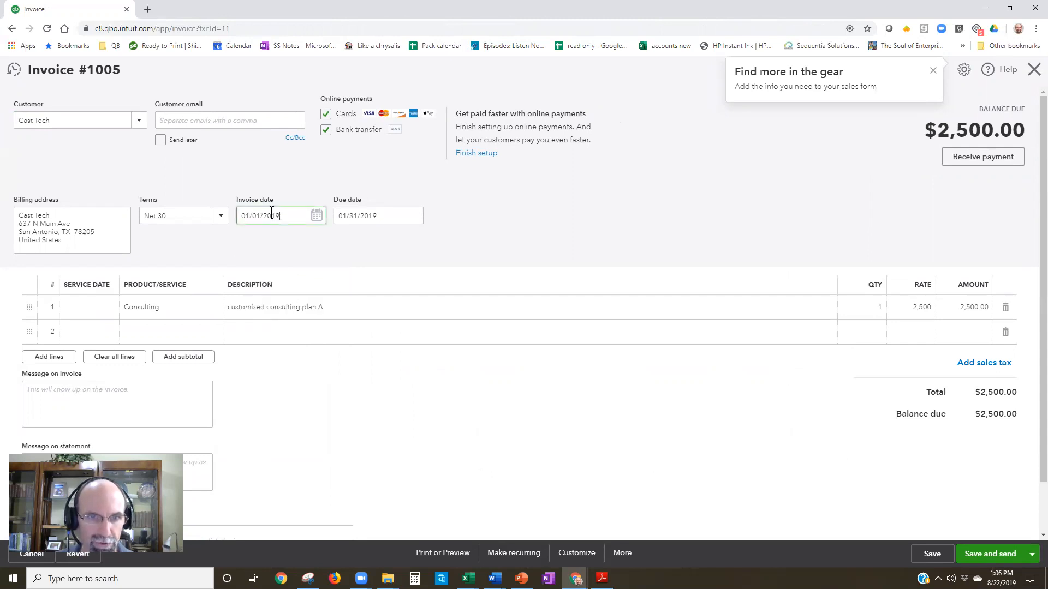
click(316, 218)
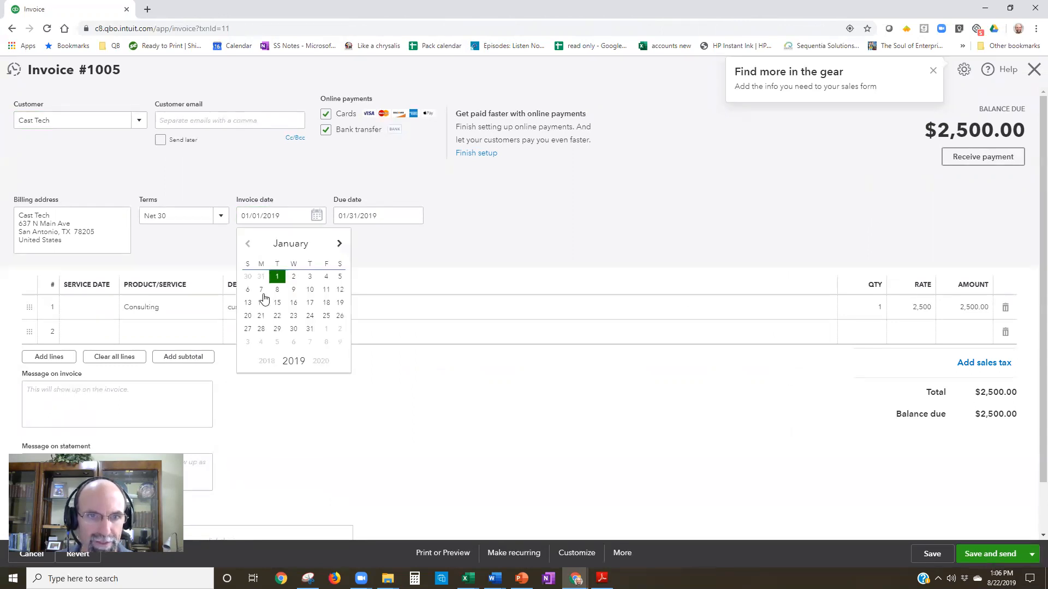
click(262, 343)
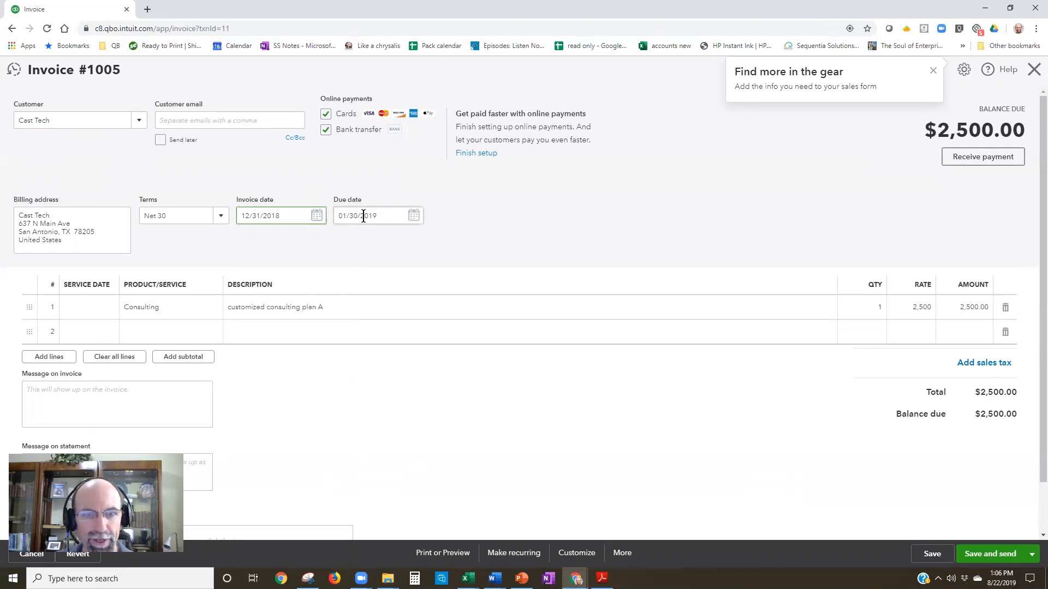
Change the Cast Tech invoice's terms to Due on receipt and save the invoice
click(413, 216)
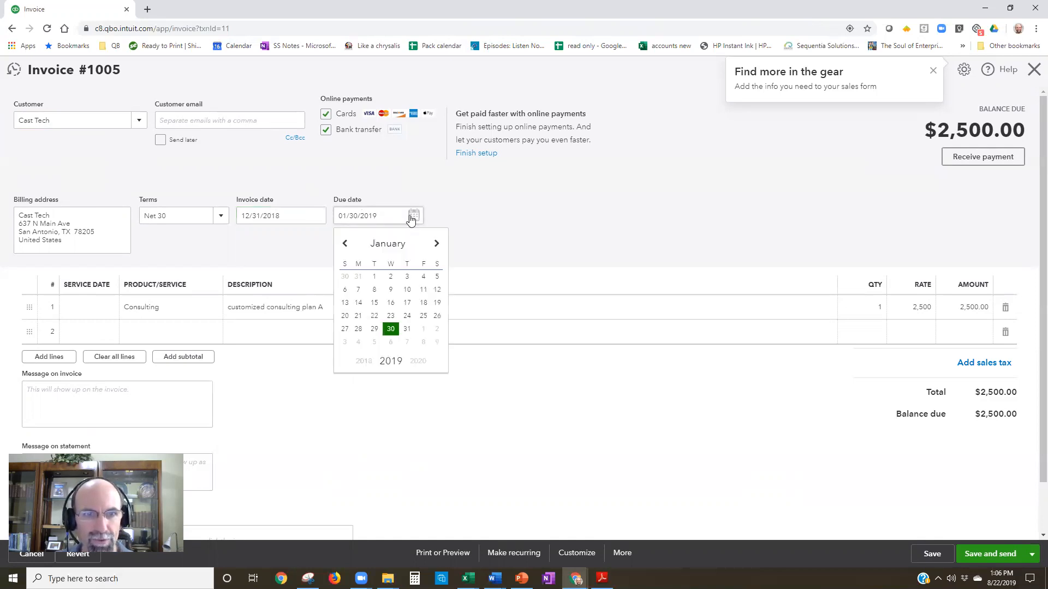
click(180, 215)
click(172, 253)
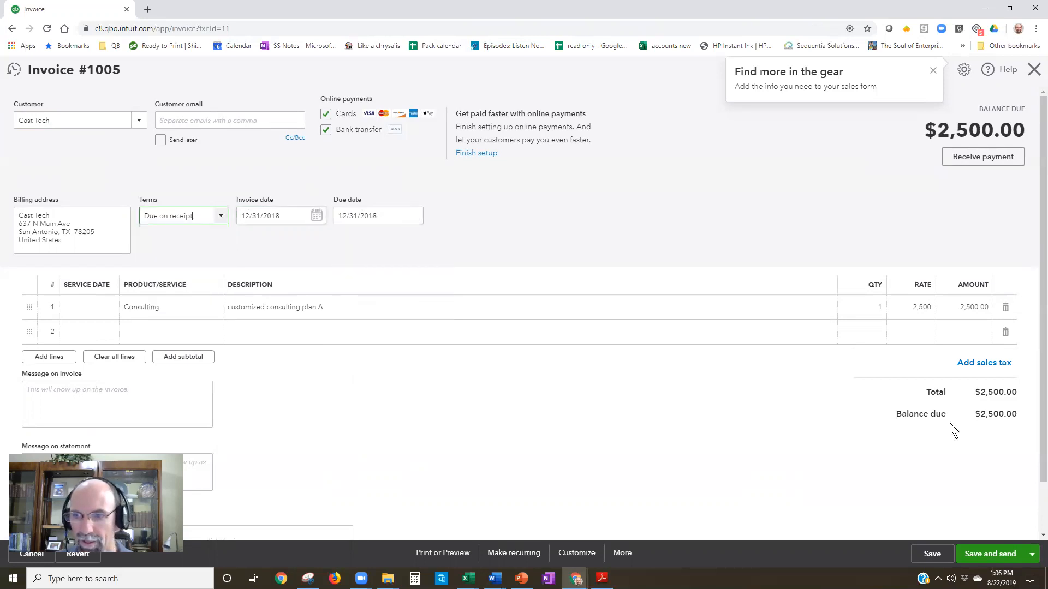
click(944, 554)
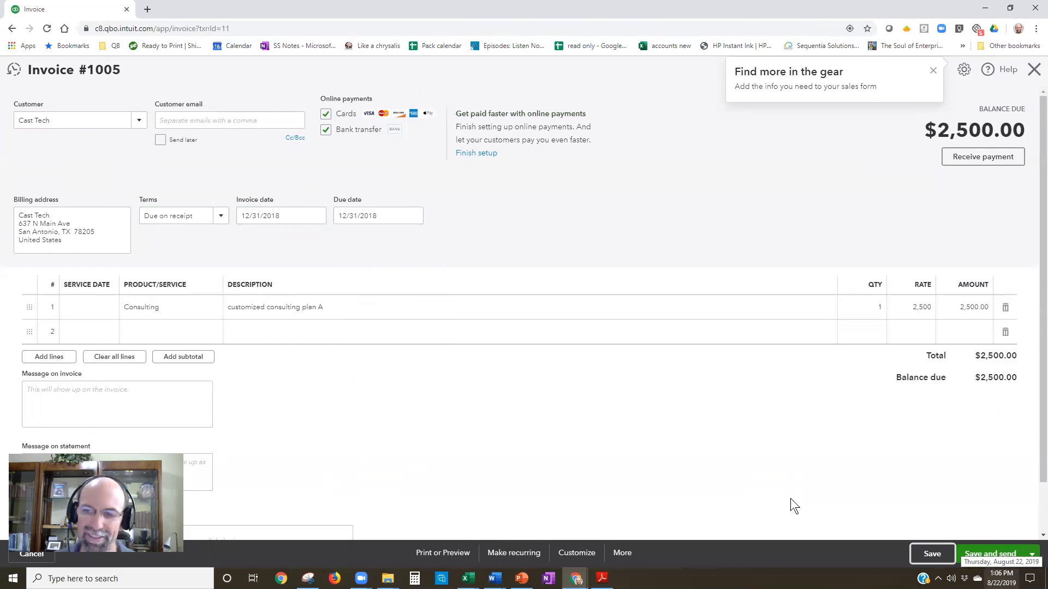
Close the invoice and open the Accounts receivable aging summary report
click(1034, 70)
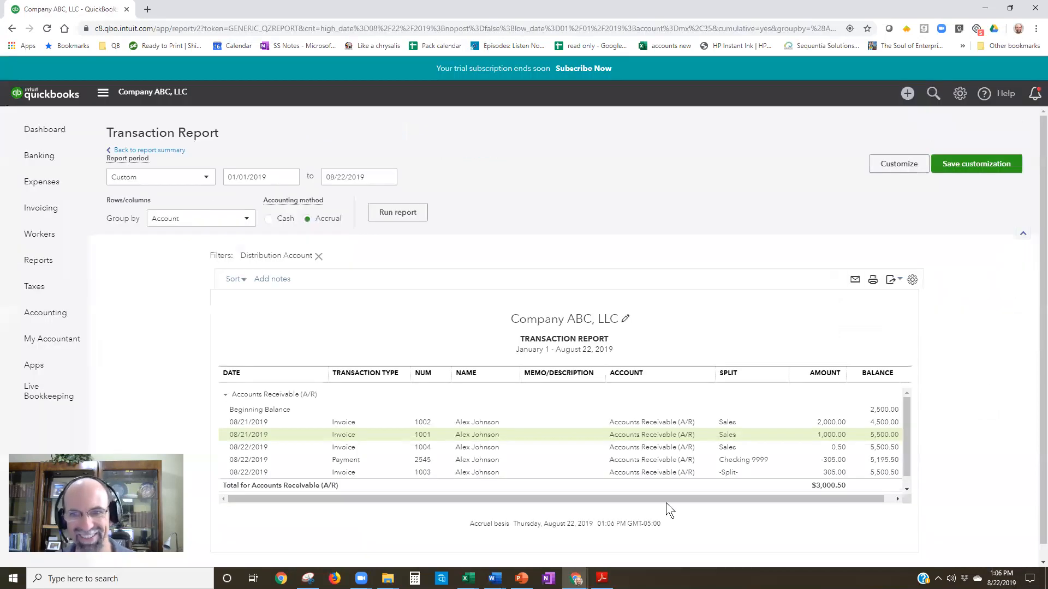
click(57, 263)
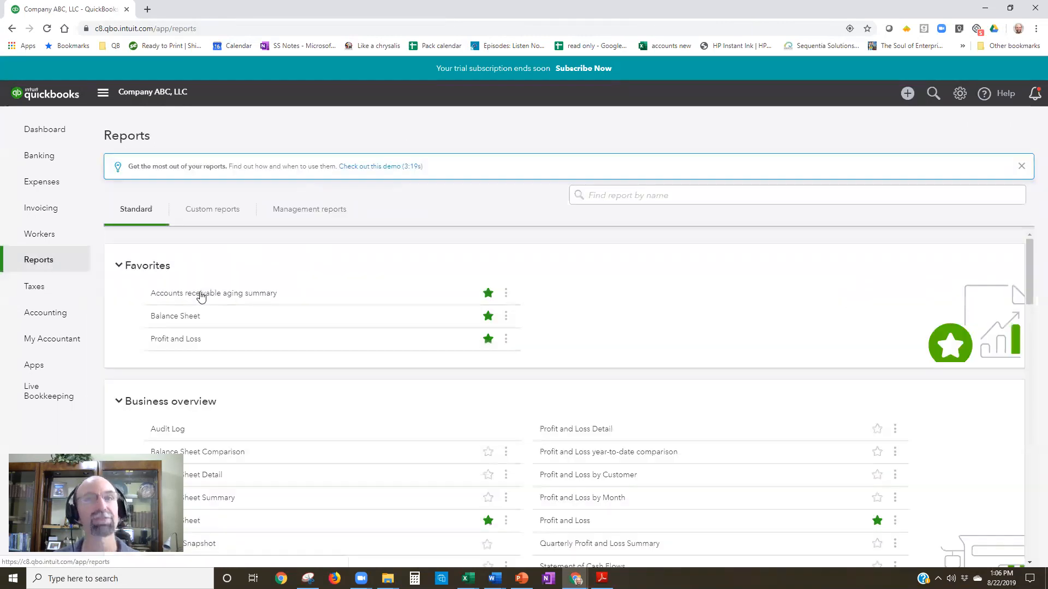
click(238, 297)
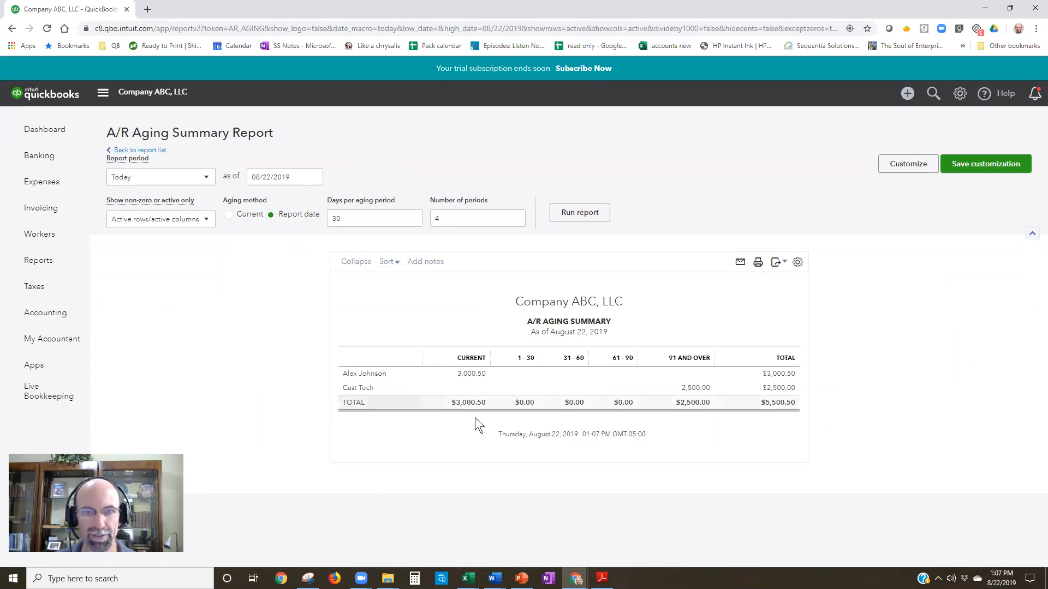
Rerun the A/R aging summary with 45 days per aging period and 8 periods
click(335, 218)
key(Tab)
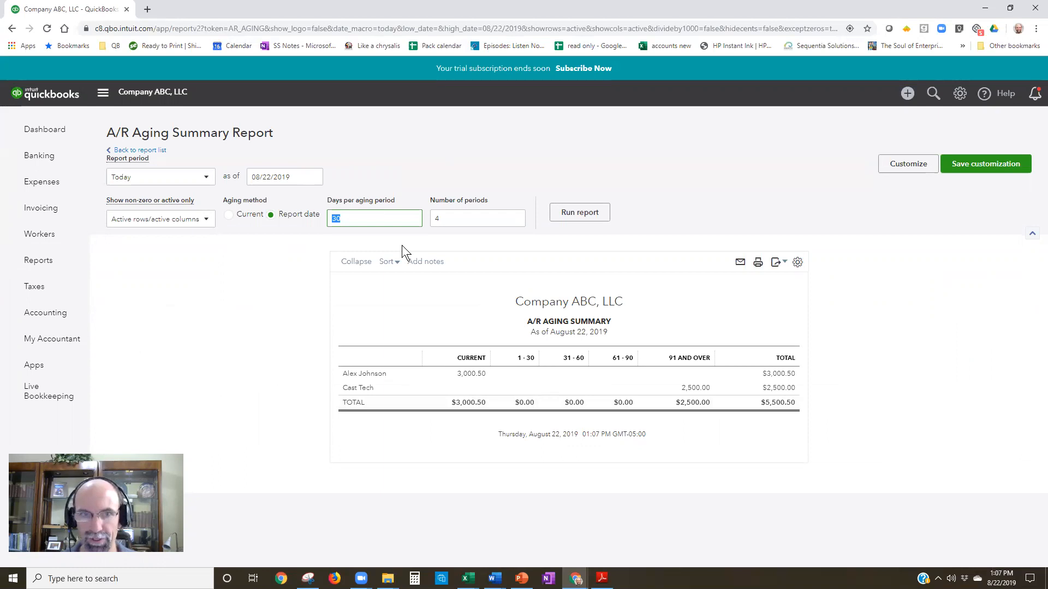
text(45)
key(Tab)
text(8)
click(580, 218)
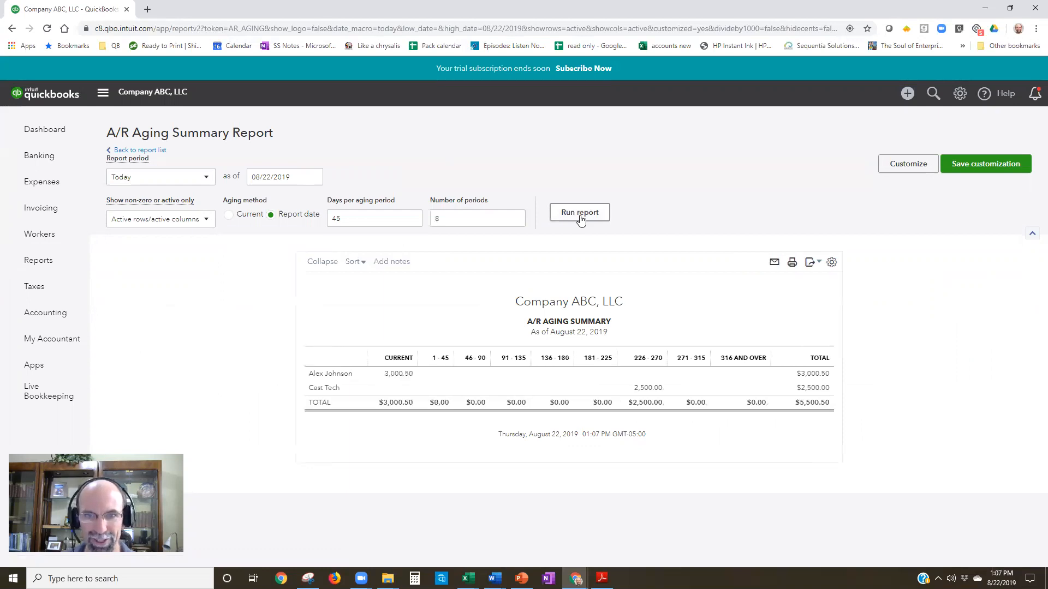
Set the A/R aging summary to 30 days per aging period and 4 periods, and run it
click(370, 217)
key(ctrl+a)
text(30)
click(443, 218)
key(BackSpace)
text(4)
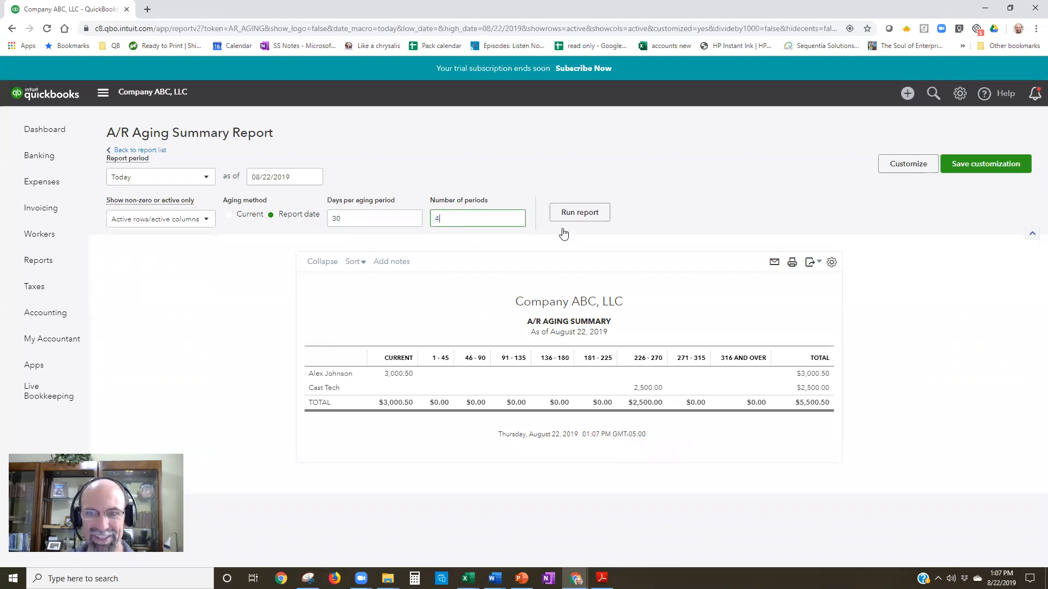
click(565, 216)
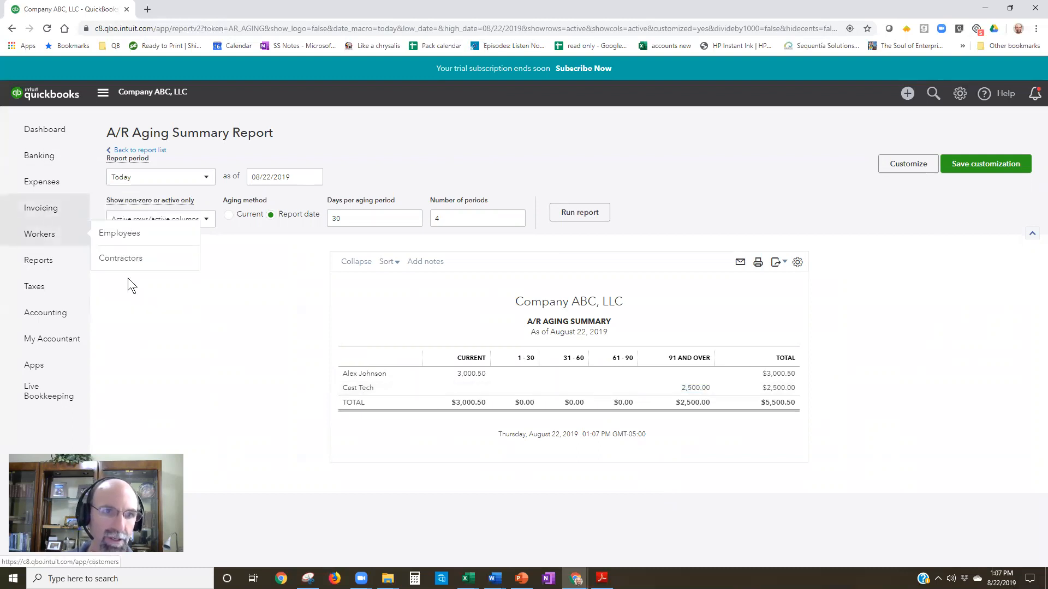
Open the customer list, filter it by overdue and by open invoices in the money bar, and clear the filter
click(166, 299)
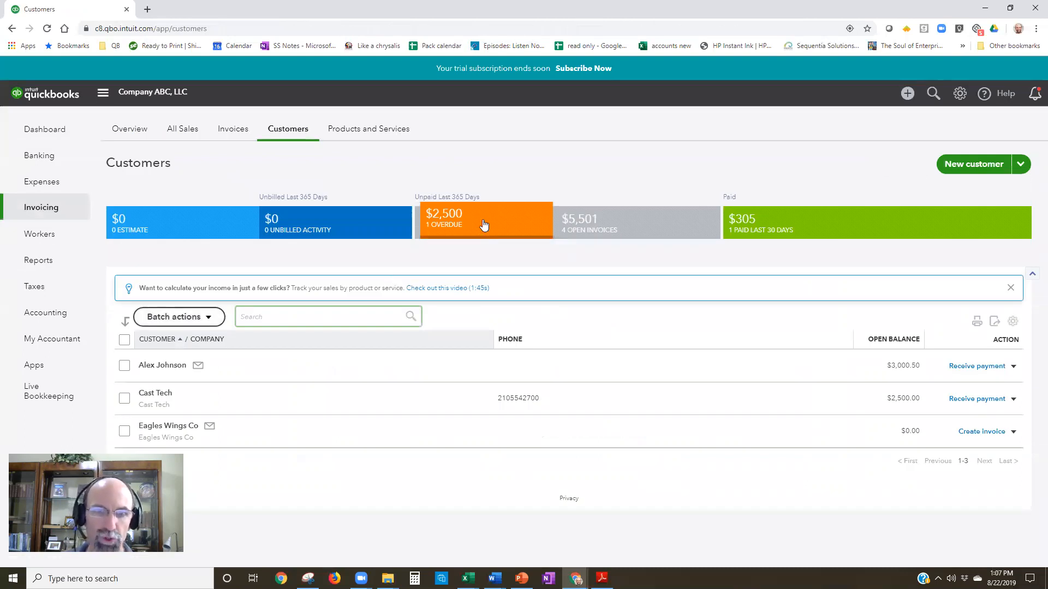
click(451, 224)
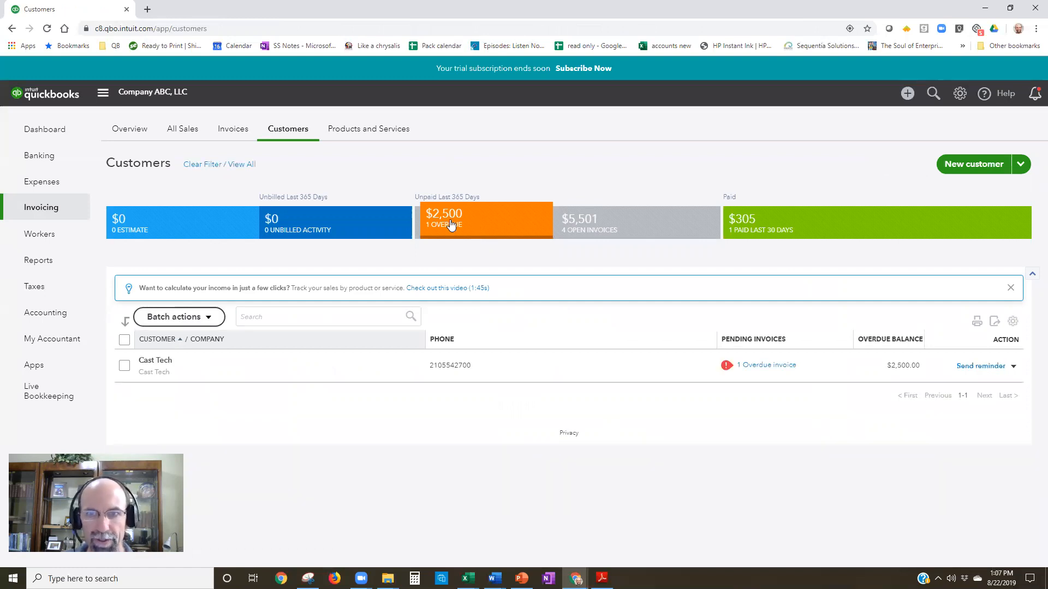
click(617, 222)
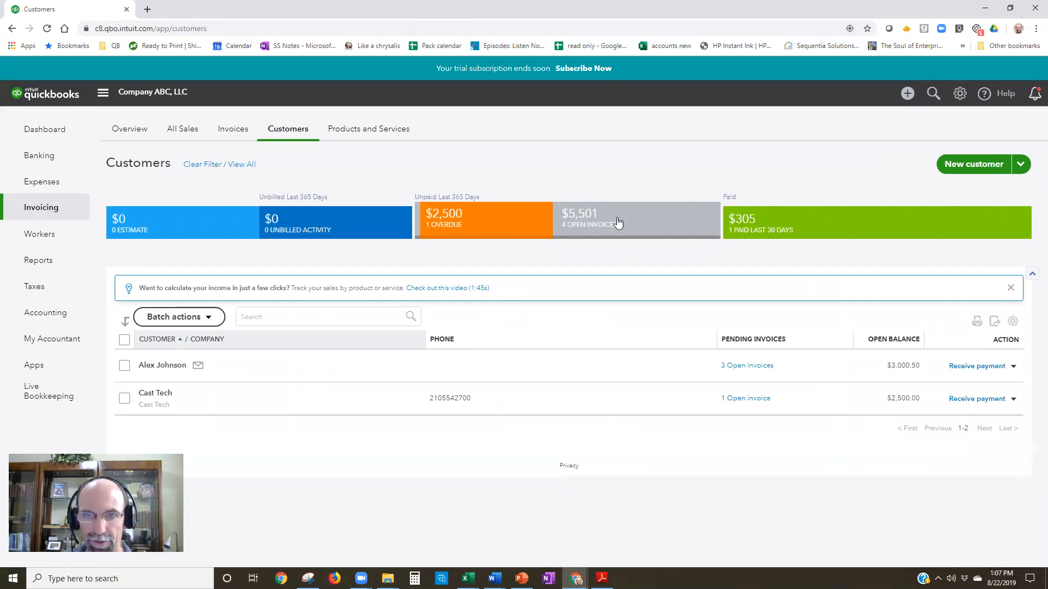
click(508, 223)
click(595, 226)
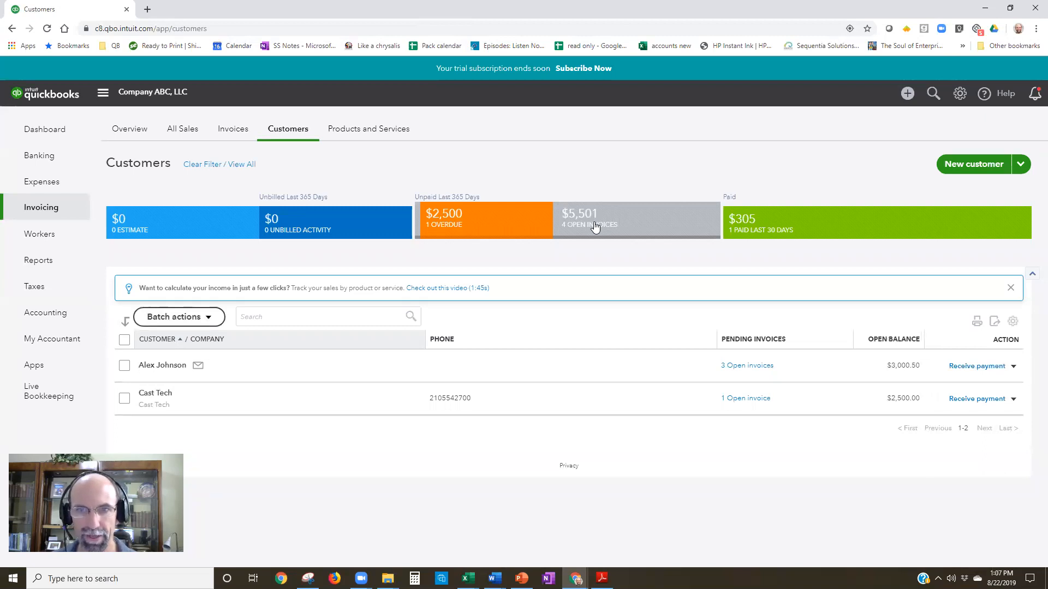
click(618, 222)
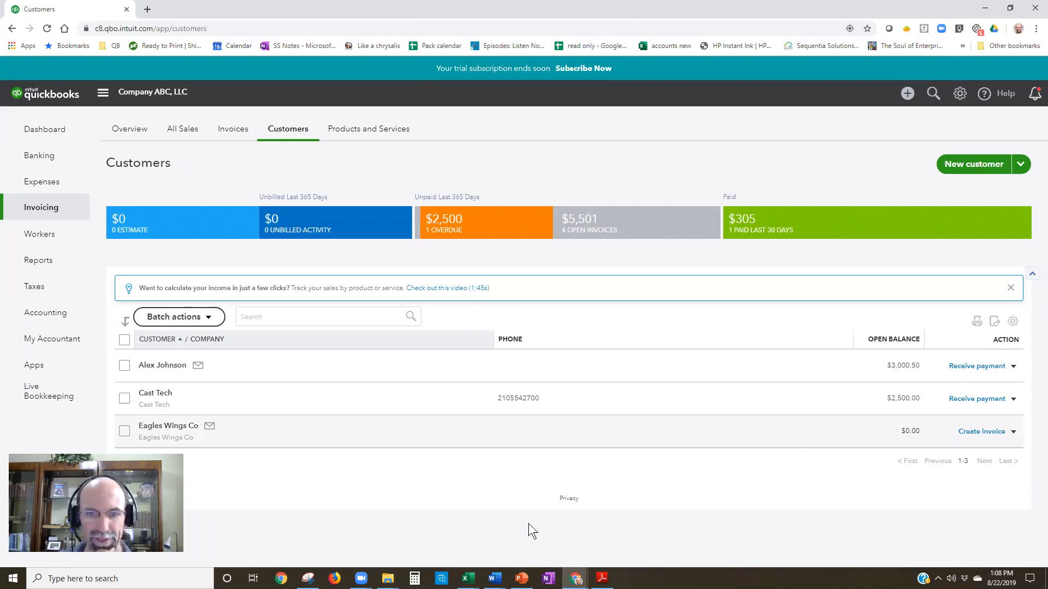
Switch to the Word outline on tracking open invoices, review its listed steps, and return to QuickBooks in the browser
click(495, 579)
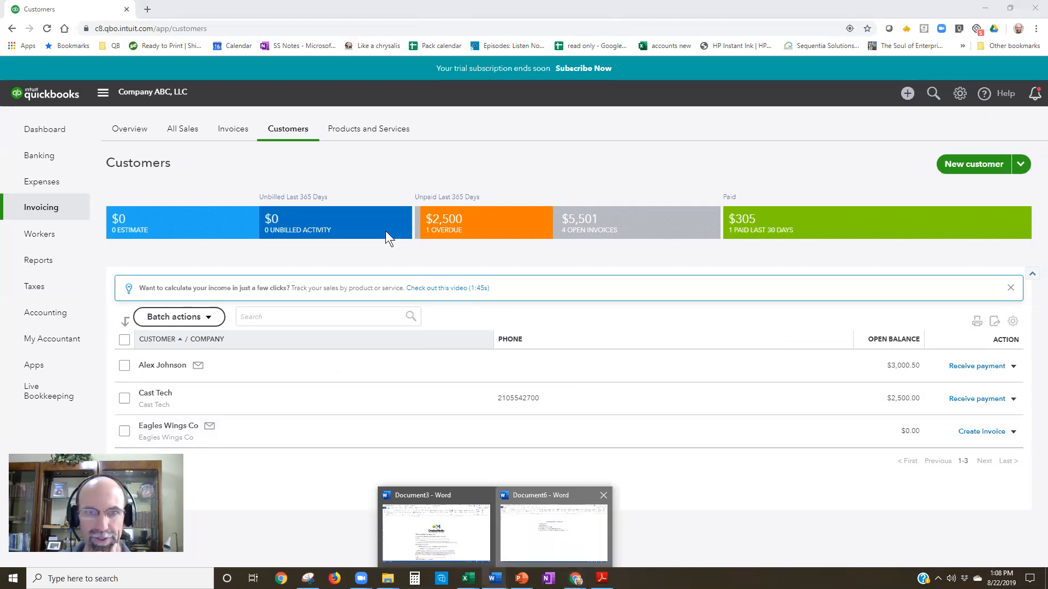
click(554, 532)
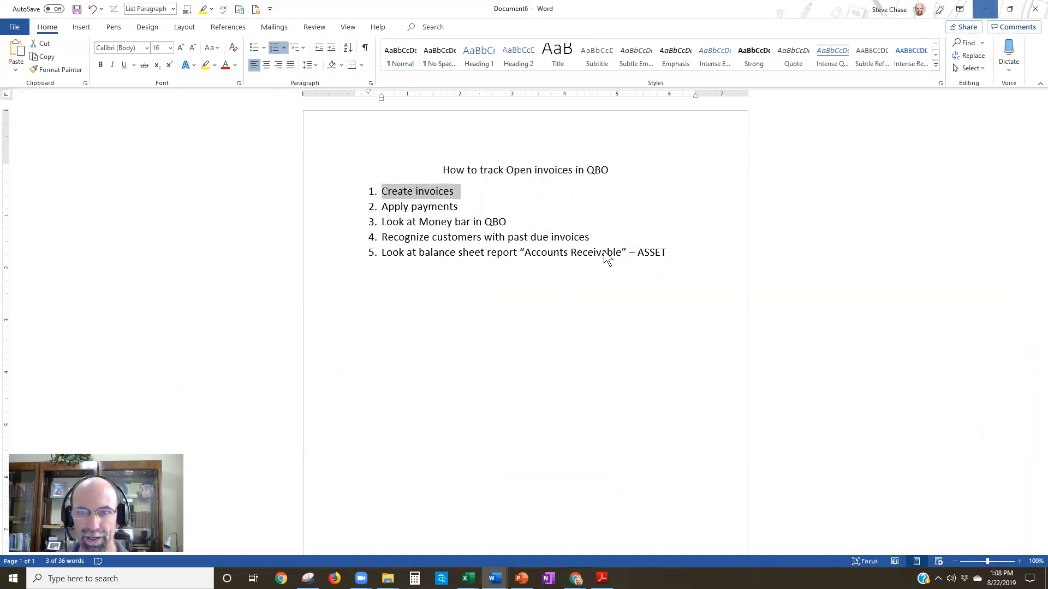
key(alt+Tab)
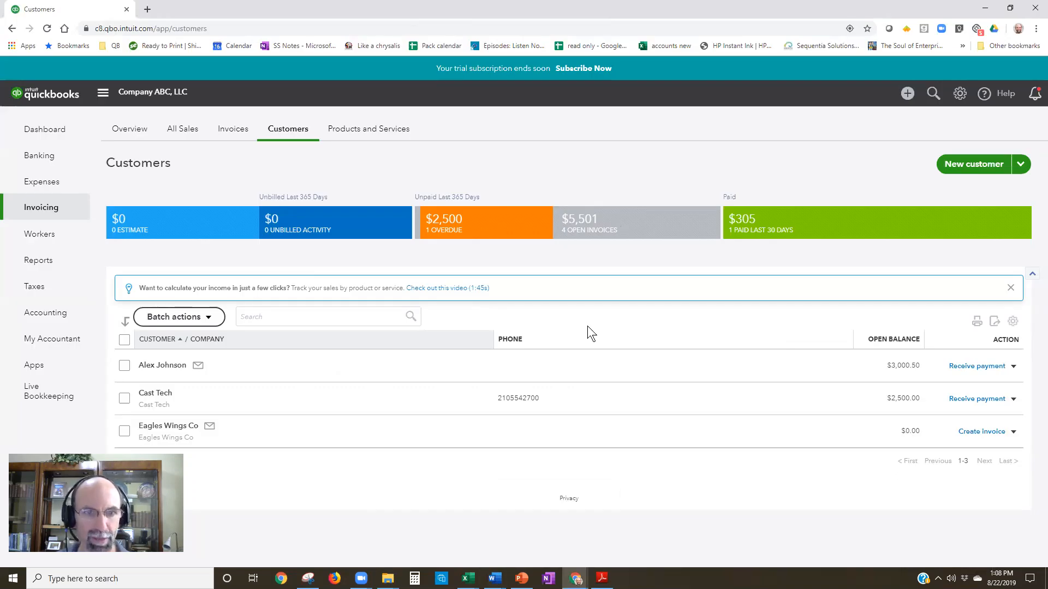
Start a received payment for customer Cast Tech and apply it to the outstanding invoice dated 12/31/2018
click(905, 96)
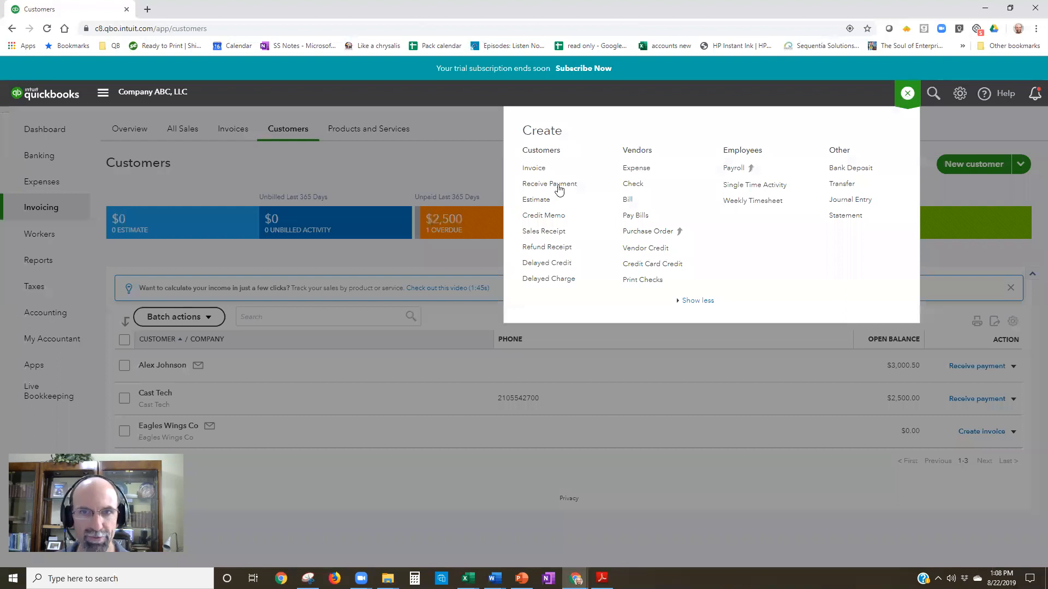
click(559, 188)
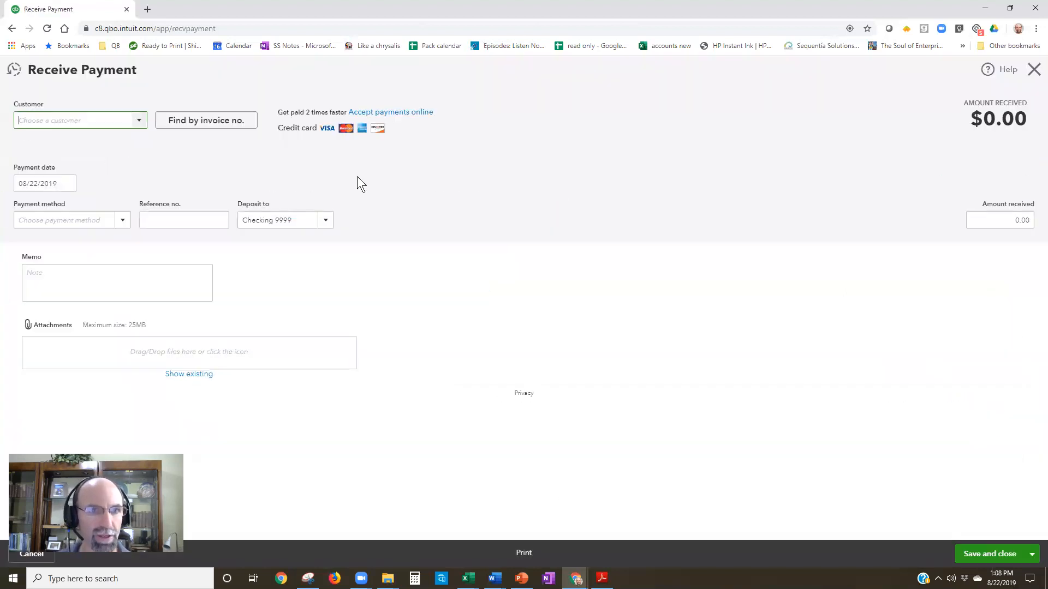
click(138, 120)
click(84, 182)
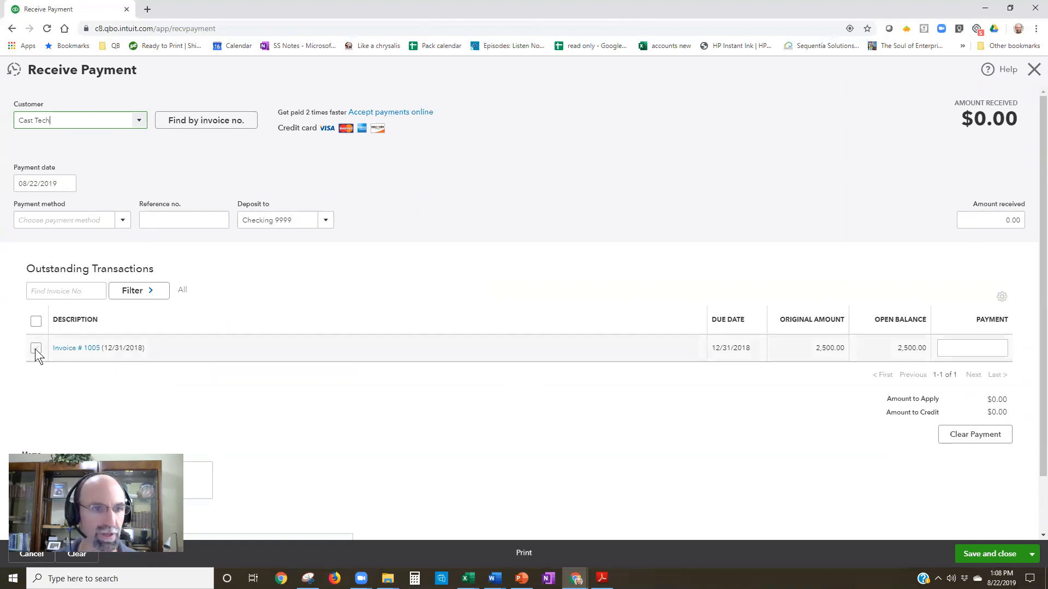
click(36, 350)
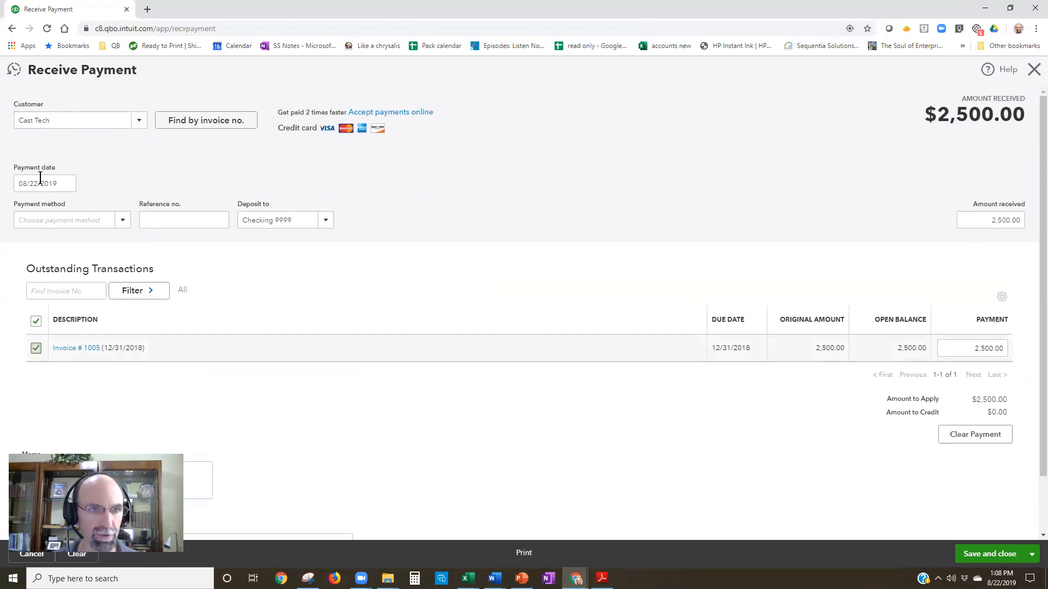
Set the payment method to Check and the reference number to 101
click(77, 277)
click(147, 217)
text(101)
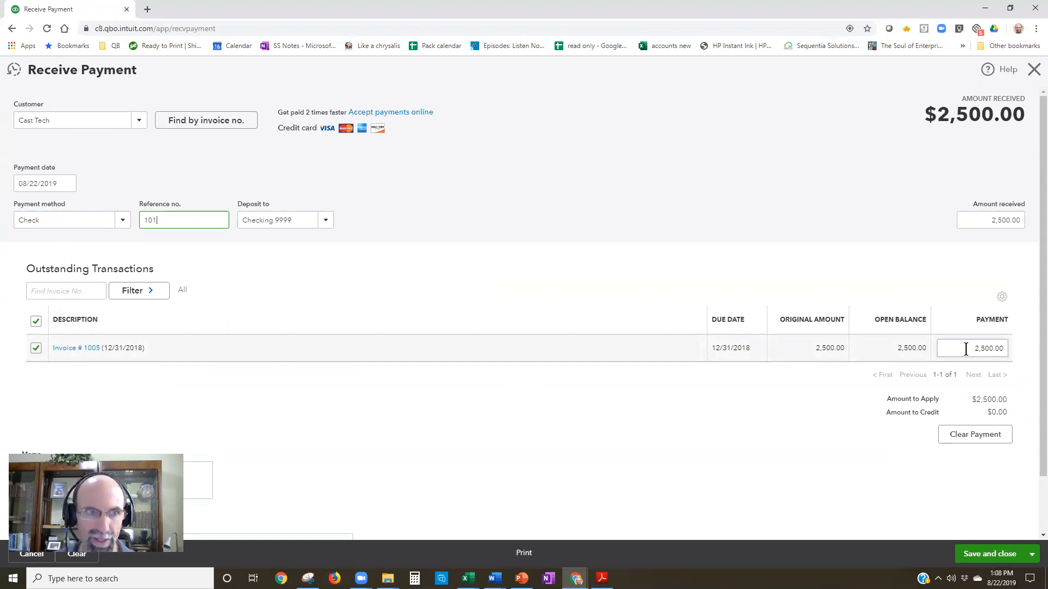
Set the payment date to 01/01/2019, and save and close the payment
click(64, 188)
click(26, 213)
click(25, 212)
click(25, 213)
click(27, 213)
click(26, 213)
click(26, 213)
click(26, 213)
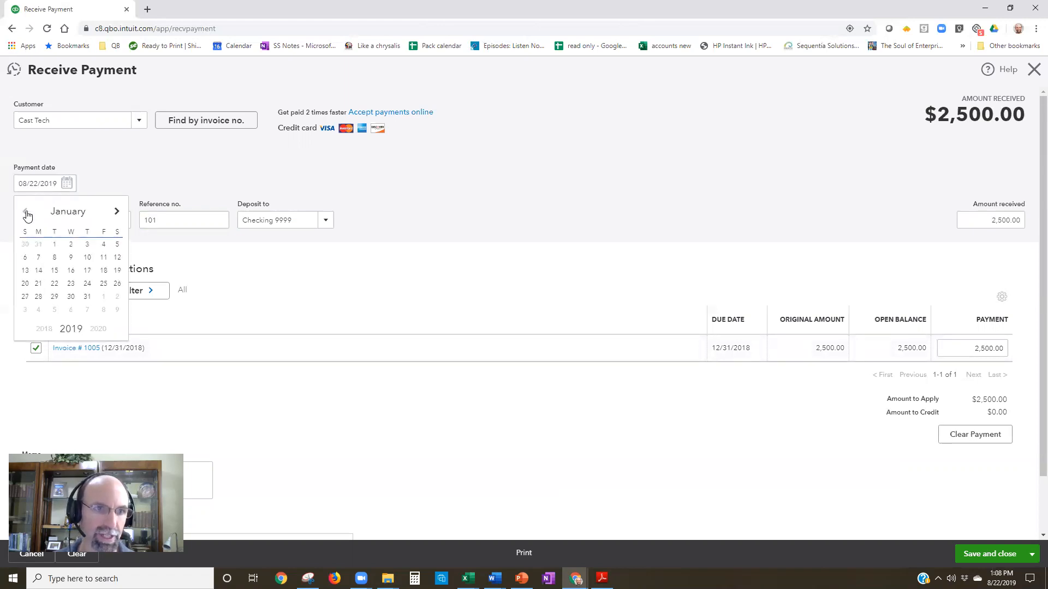
click(54, 245)
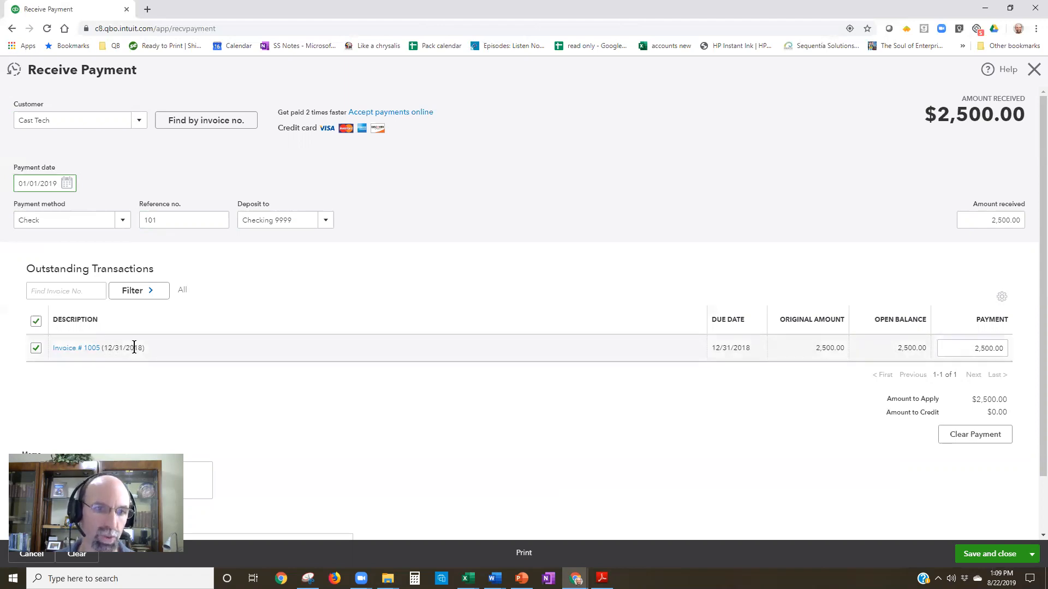
drag(143, 347, 107, 347)
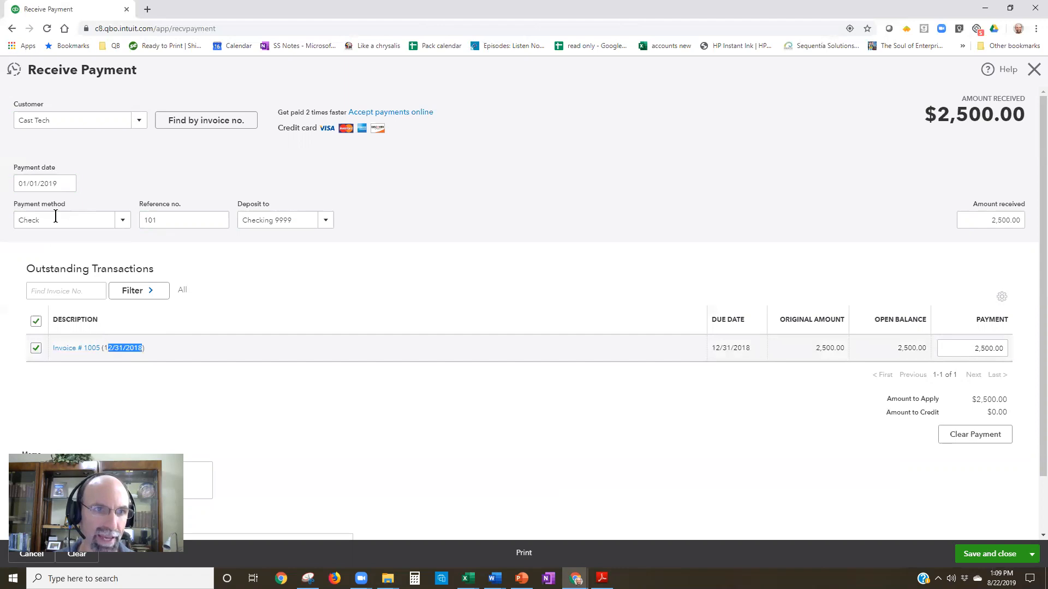
click(45, 186)
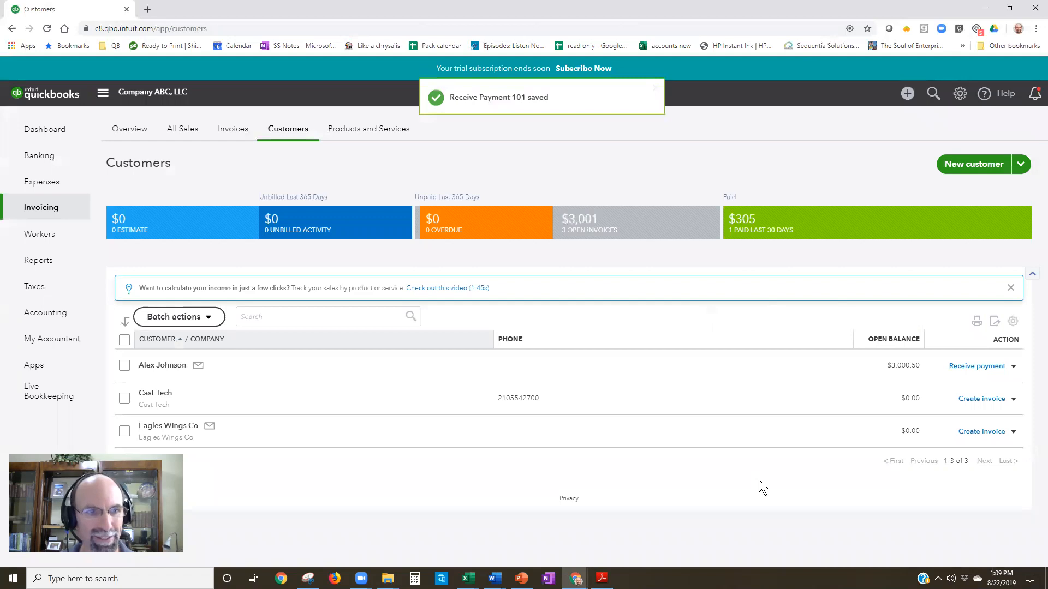
Open the Profit and Loss report and run it for All Dates with columns displayed by Years
click(55, 270)
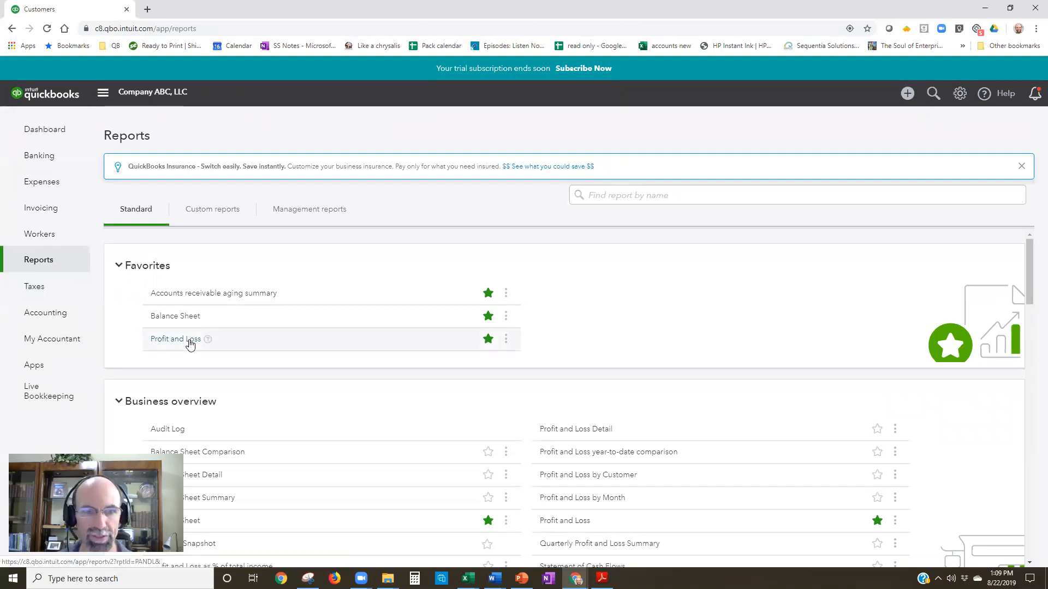
click(189, 340)
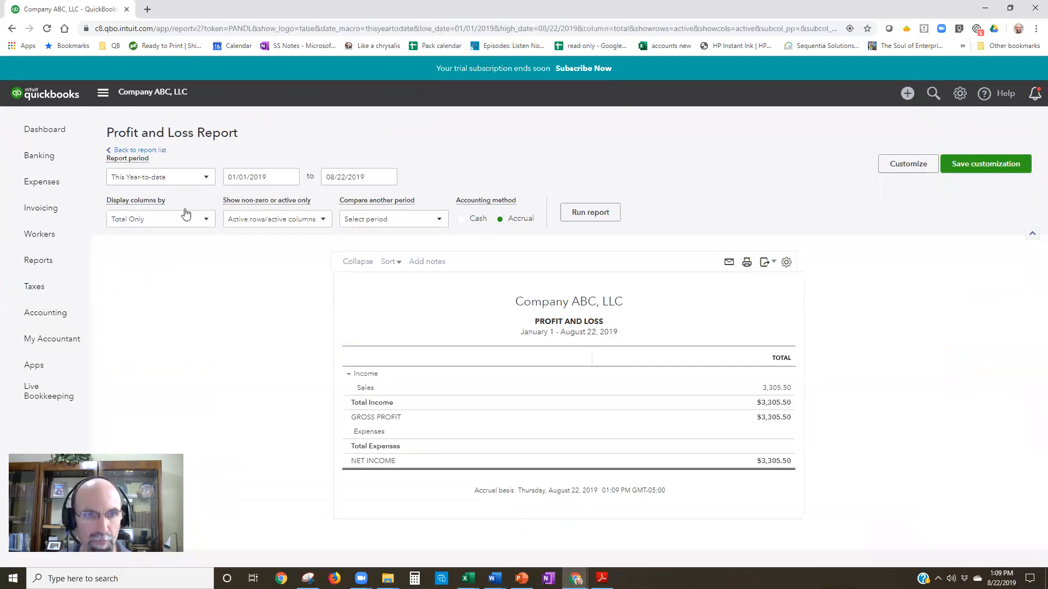
click(186, 177)
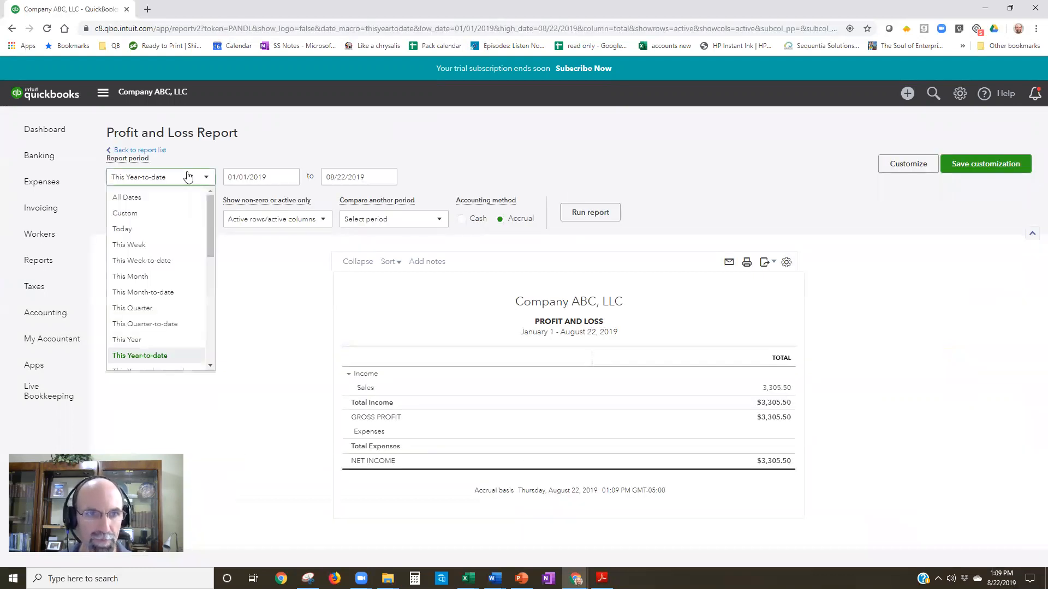
click(178, 191)
click(180, 181)
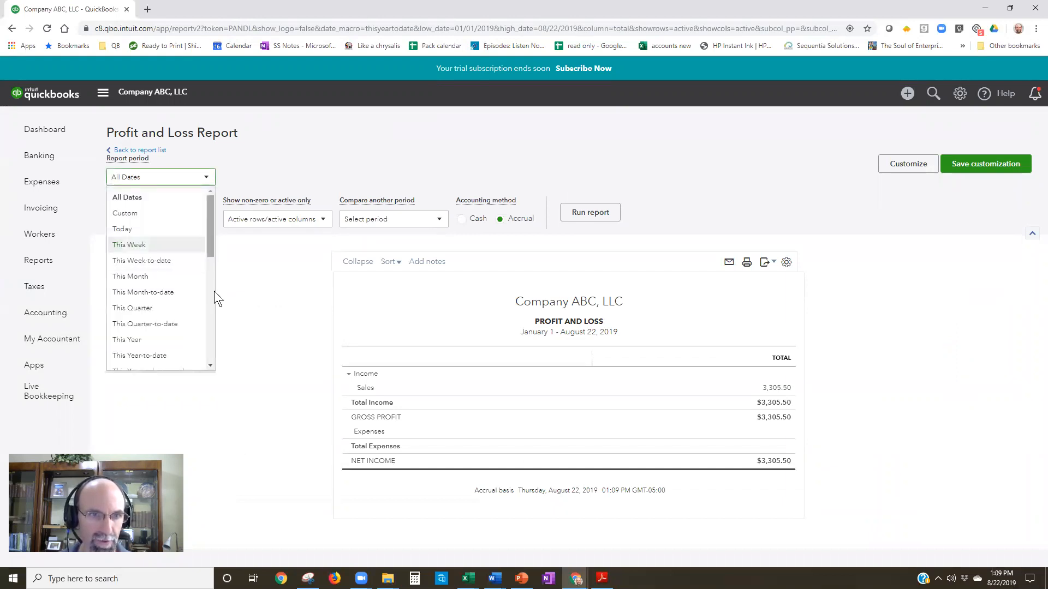
scroll(214, 293, down, 2)
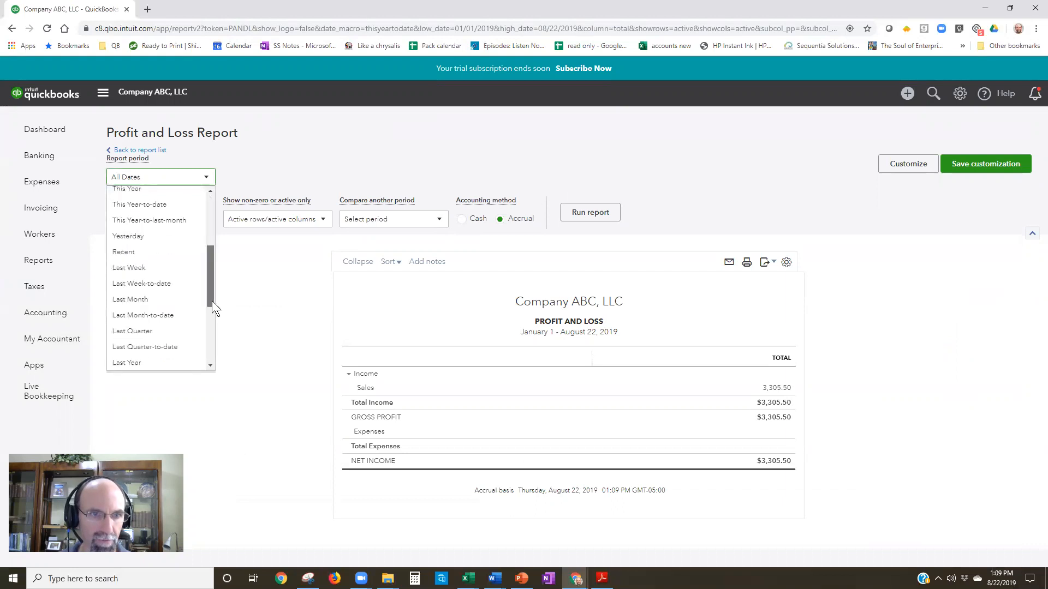
scroll(212, 300, down, 1)
scroll(212, 330, down, 1)
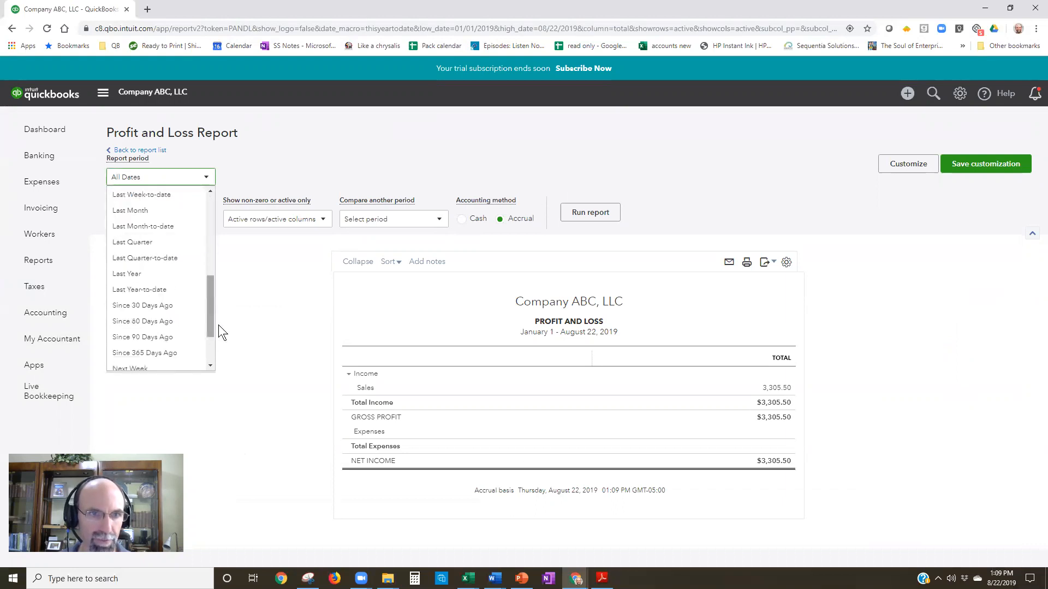
click(186, 175)
click(192, 223)
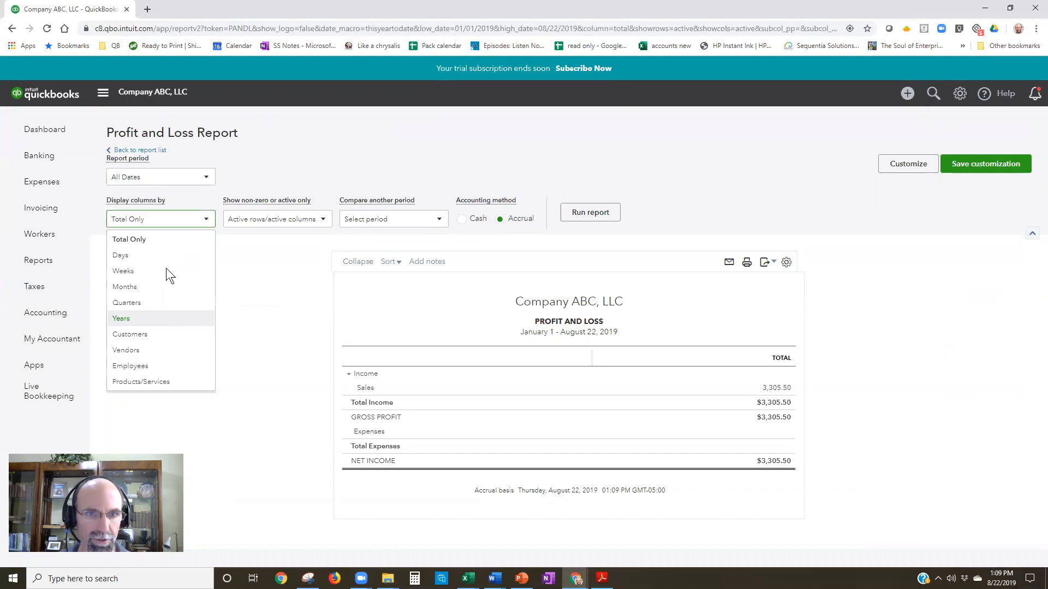
click(578, 218)
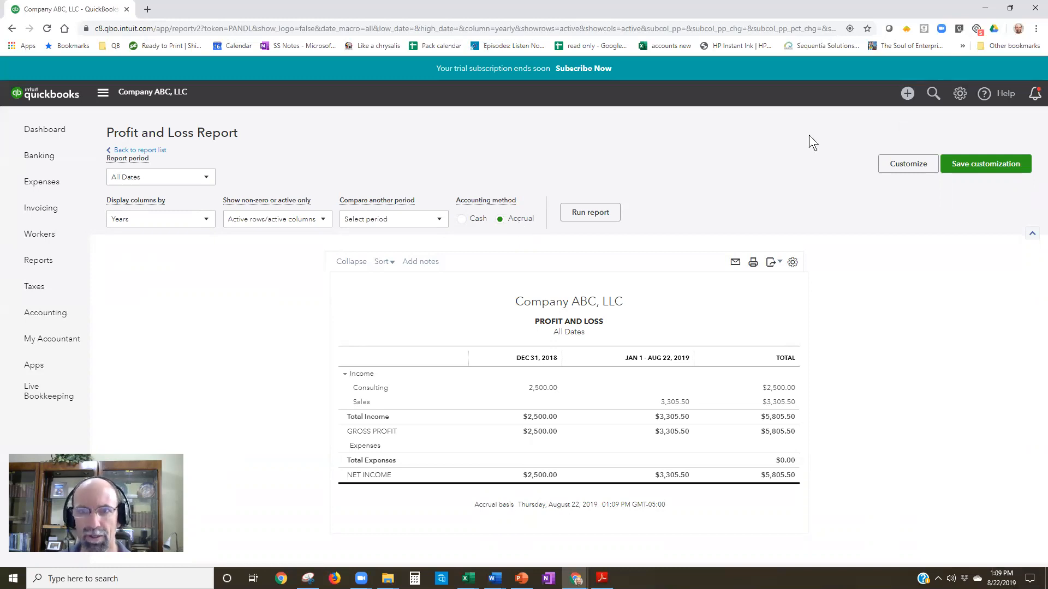
click(907, 93)
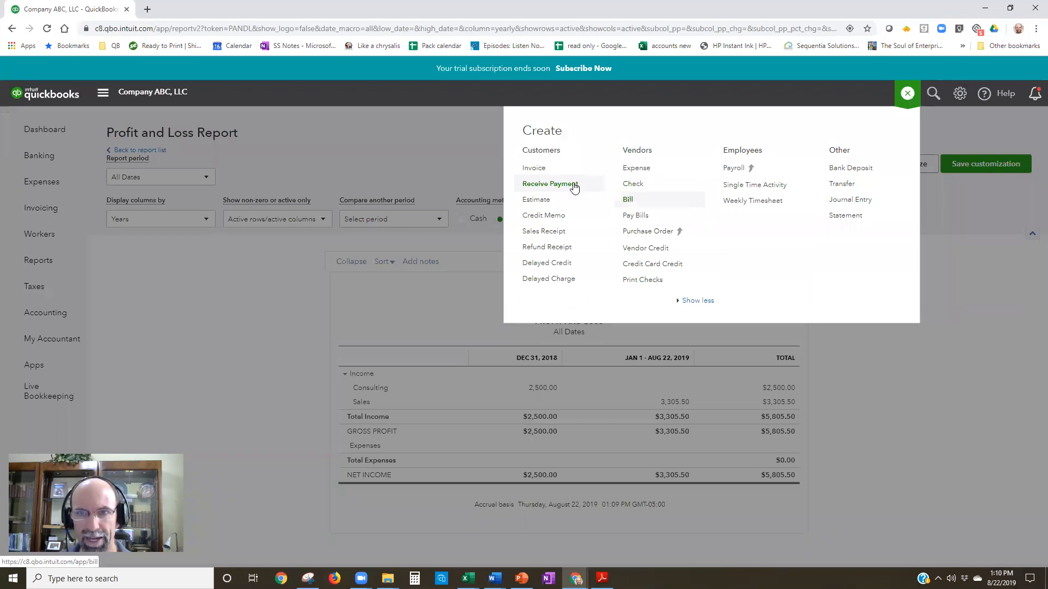
click(955, 310)
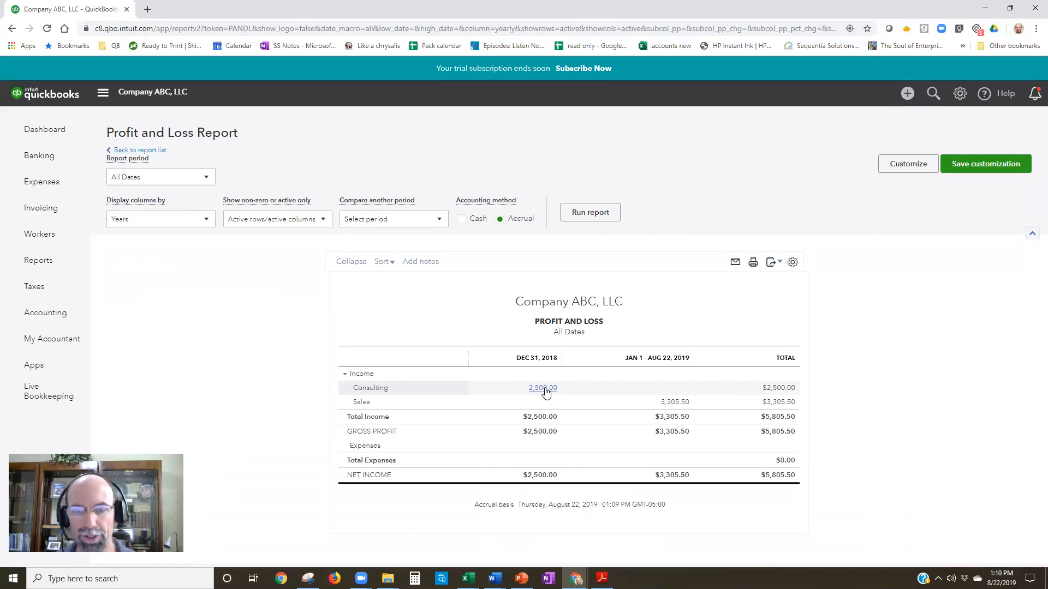
Compare the Profit and Loss report by running it on Cash basis, on Accrual basis, and again on Cash basis
click(462, 219)
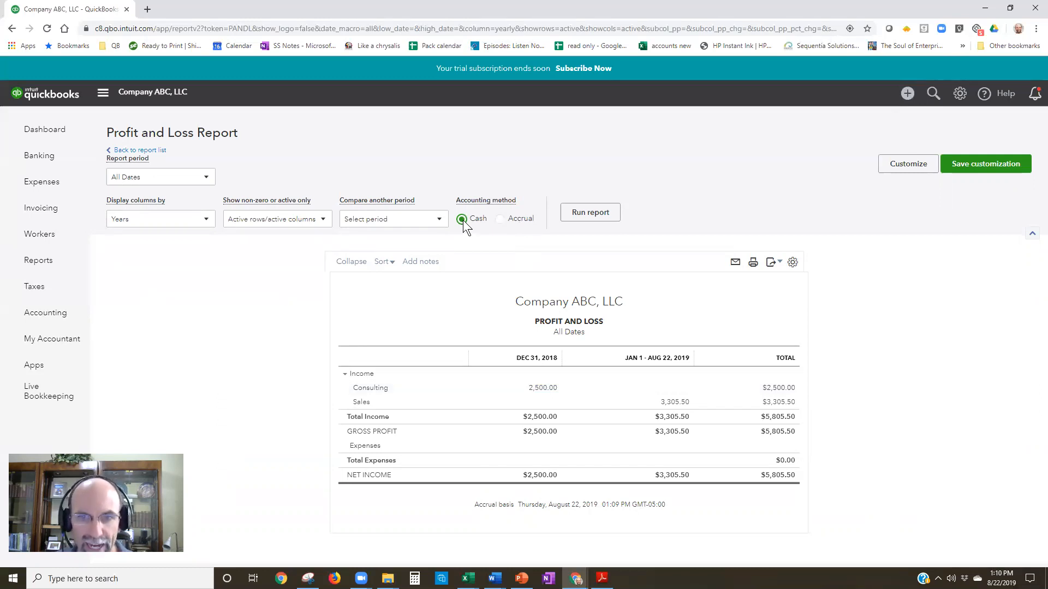
click(586, 216)
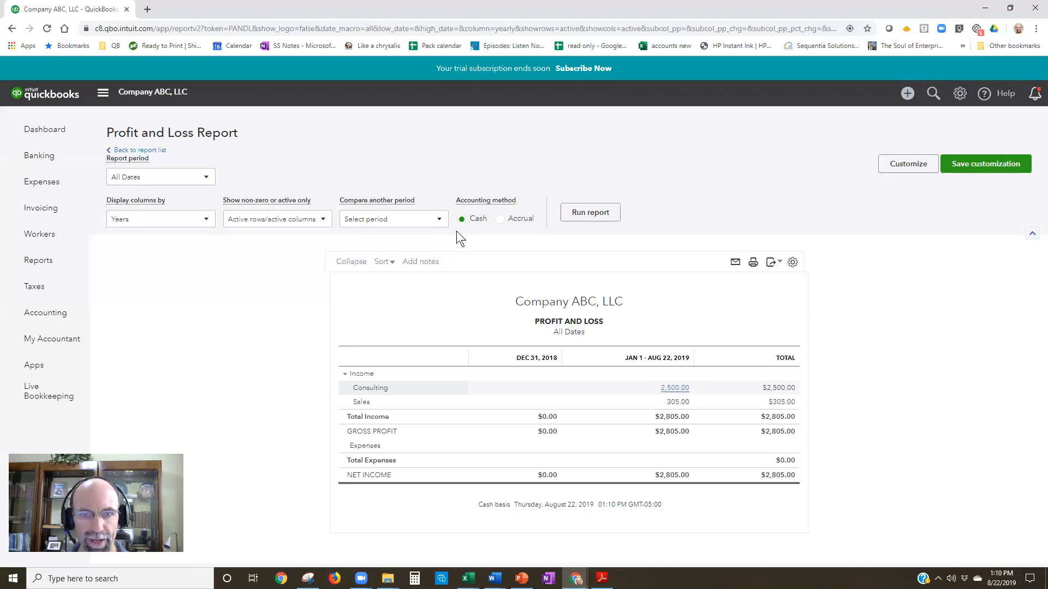
click(500, 220)
click(594, 218)
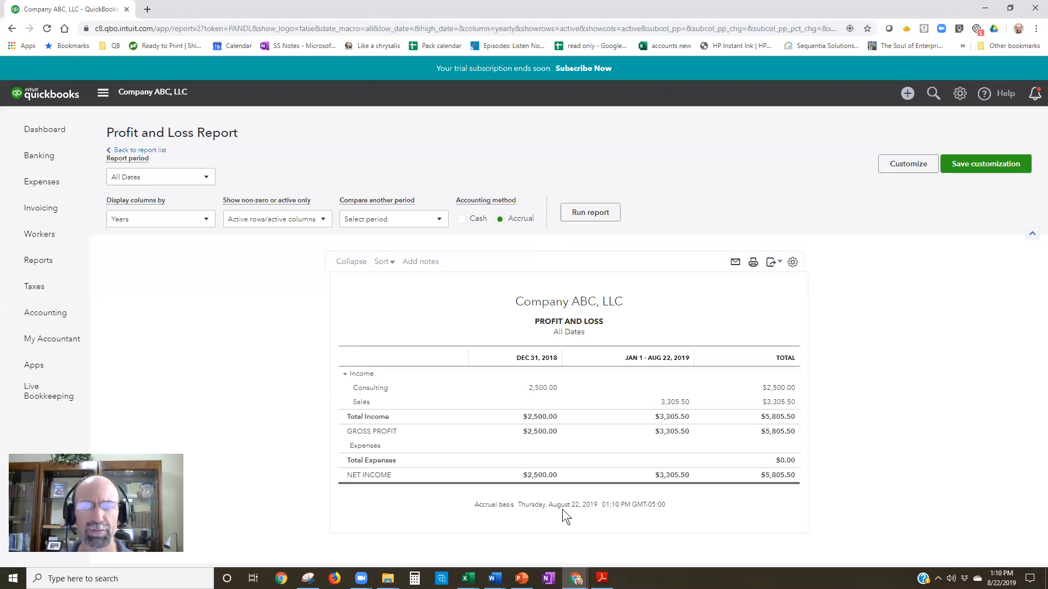
click(472, 221)
click(599, 221)
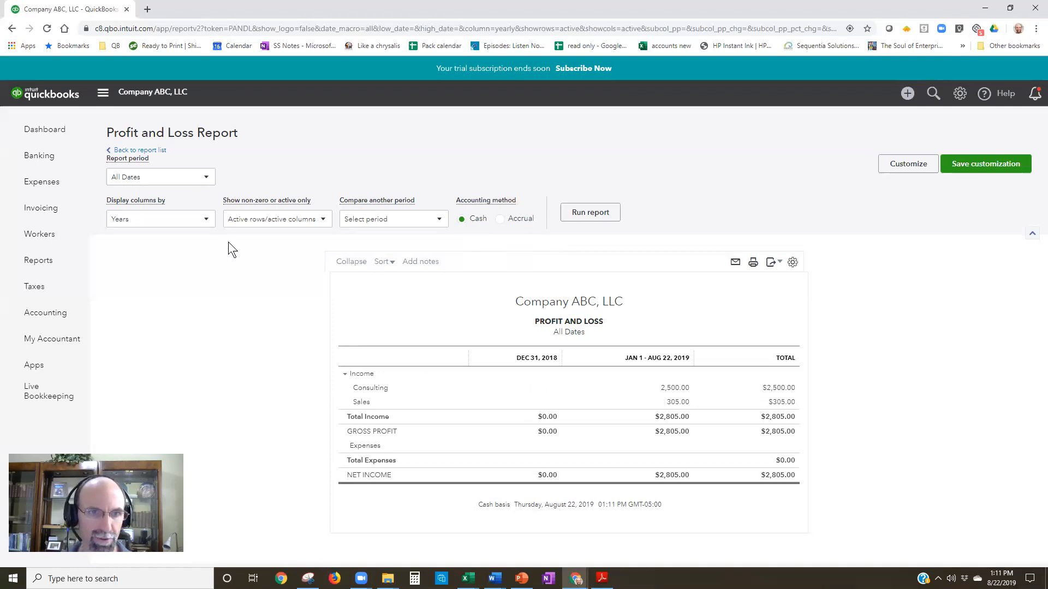
Display the Profit and Loss columns by Total Only, running the report on Cash basis and again on Accrual basis
click(191, 177)
click(159, 219)
click(149, 240)
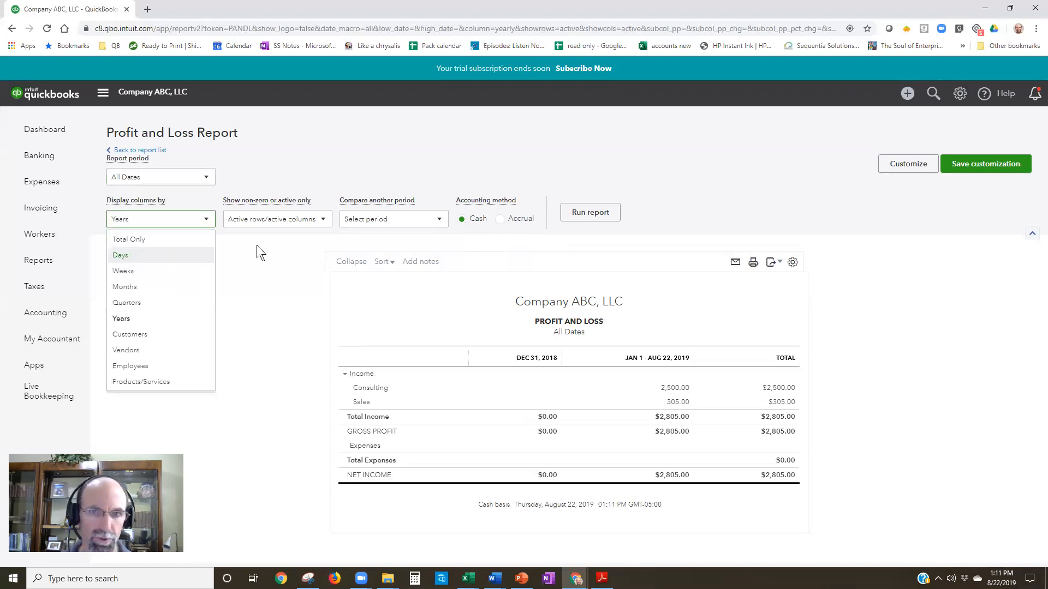
click(580, 220)
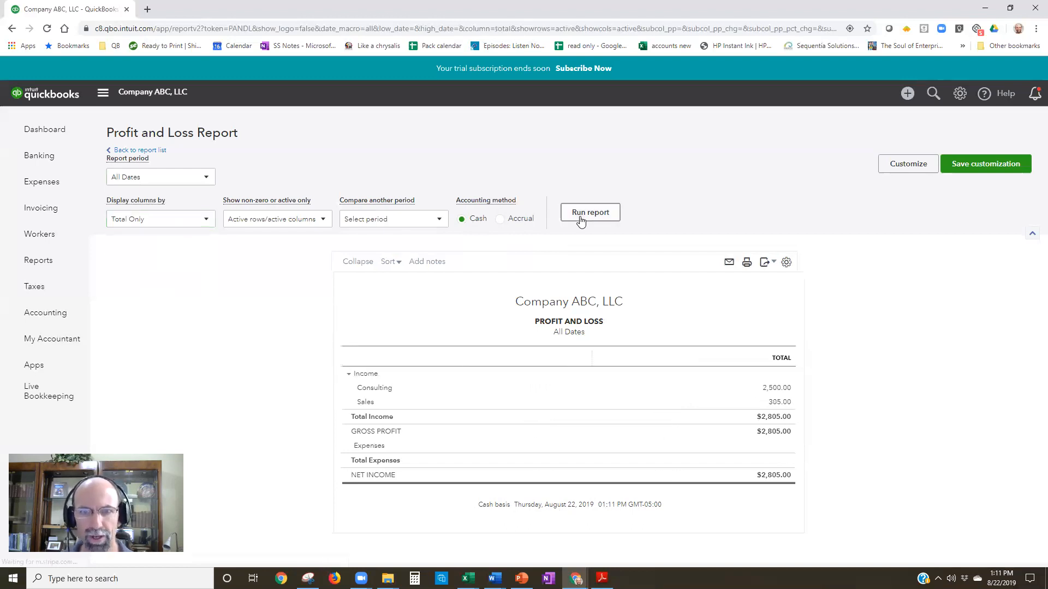
click(471, 219)
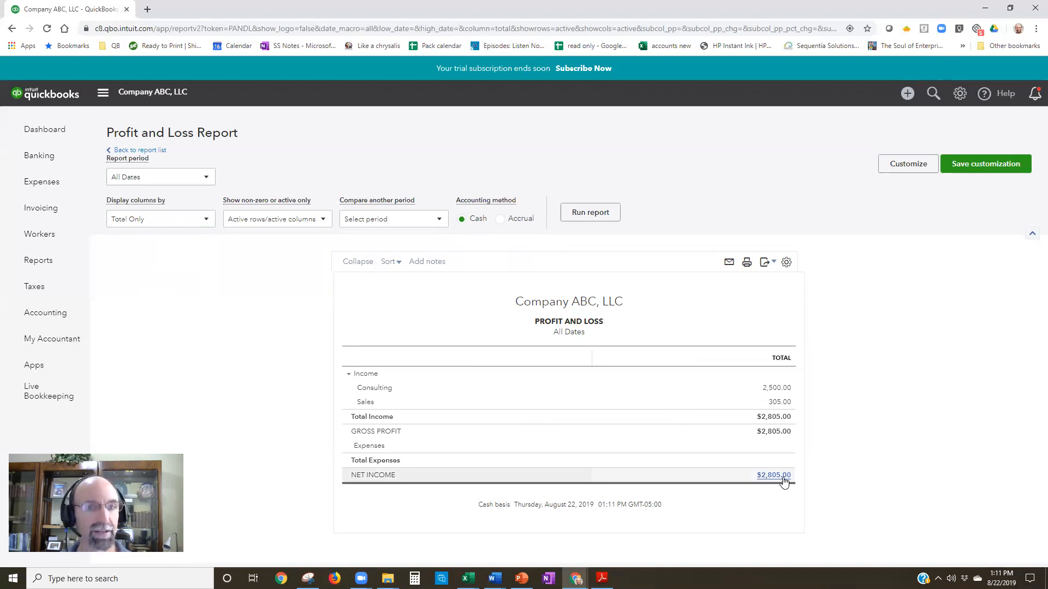
click(503, 222)
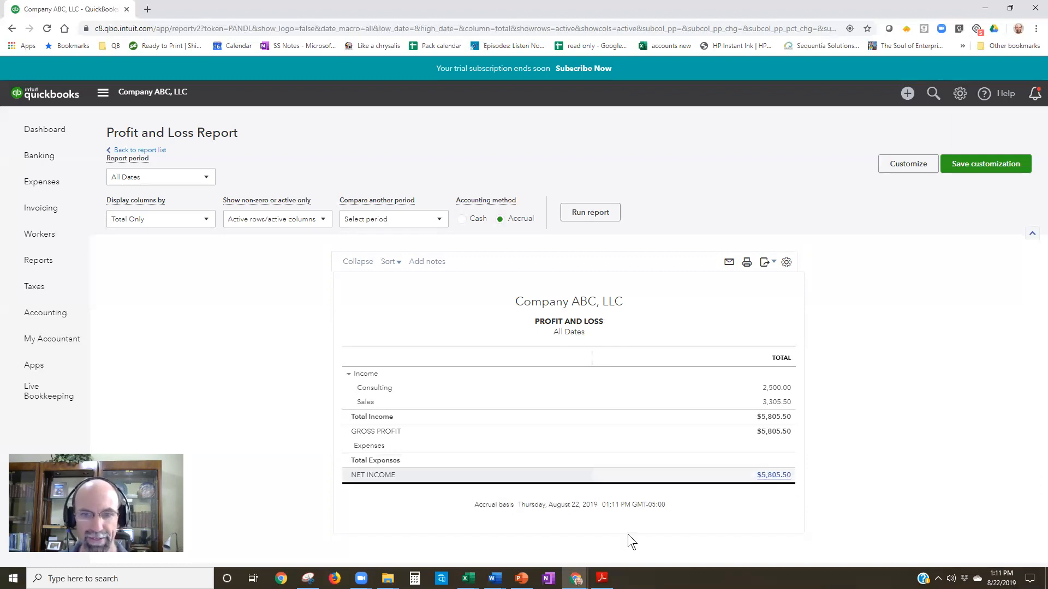
Switch to Document6 in Word and insert the Sequentia Solutions logo and contact details below the numbered list
mouse_move(495, 578)
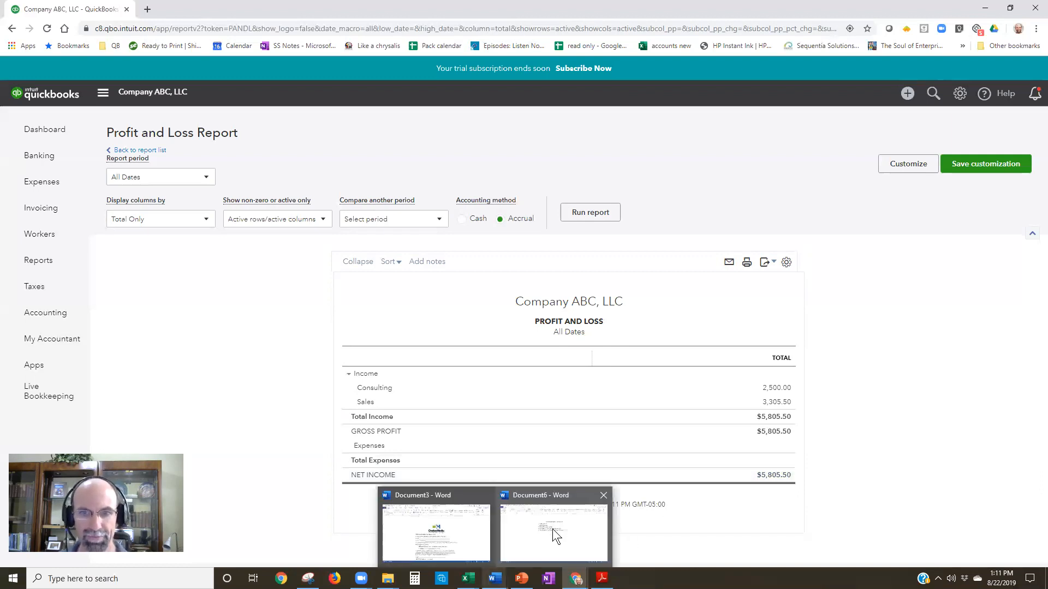
click(553, 528)
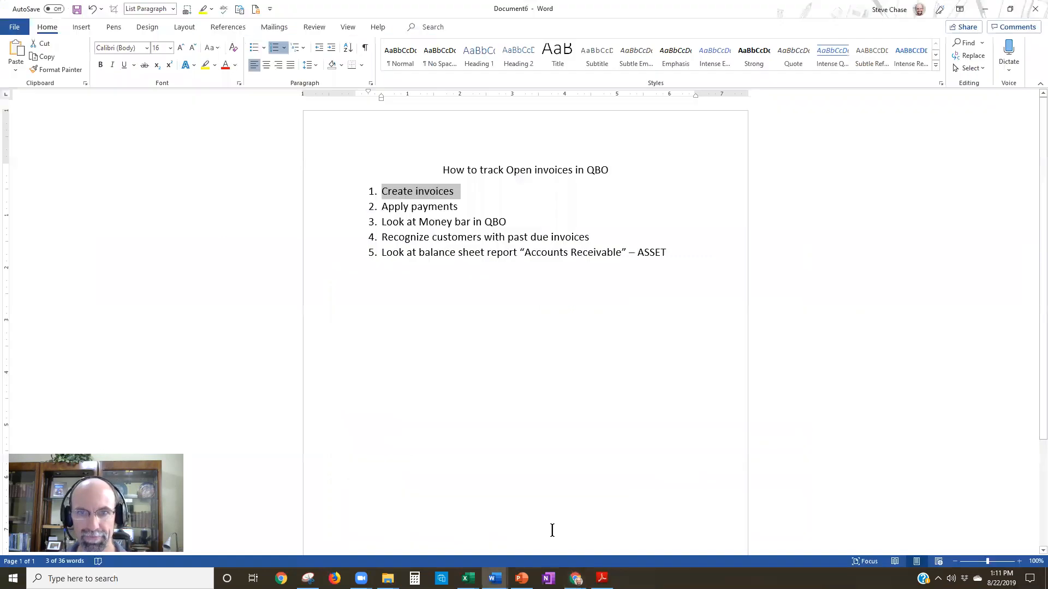
click(474, 194)
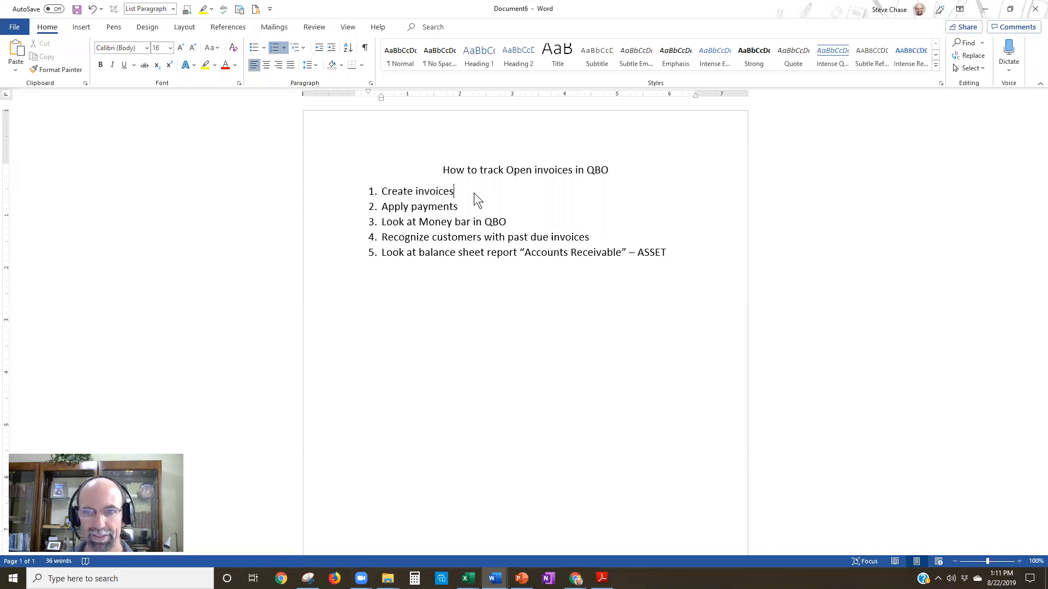
click(693, 257)
key(Return)
key(BackSpace)
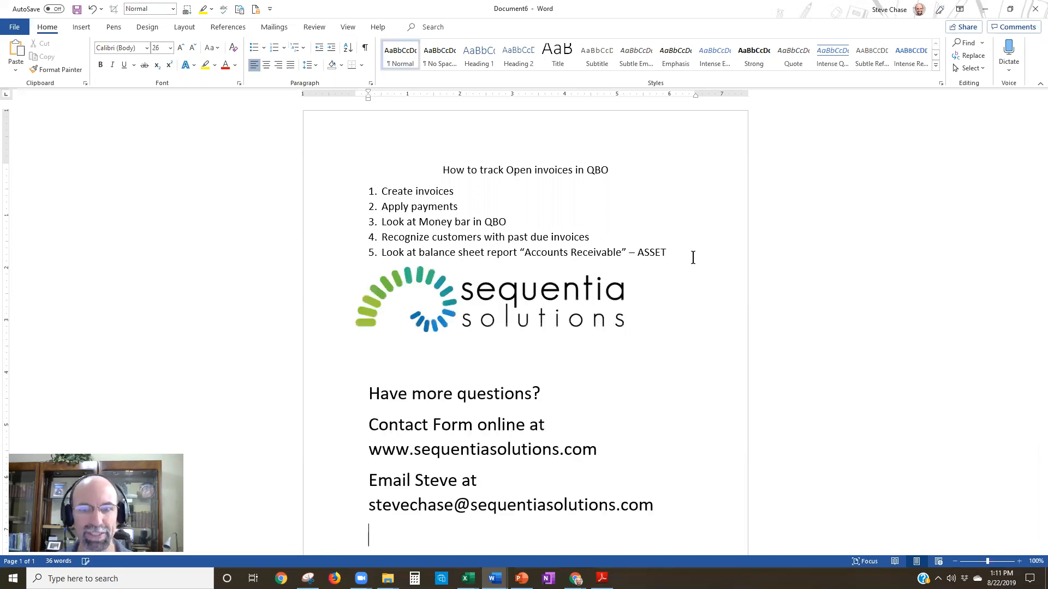